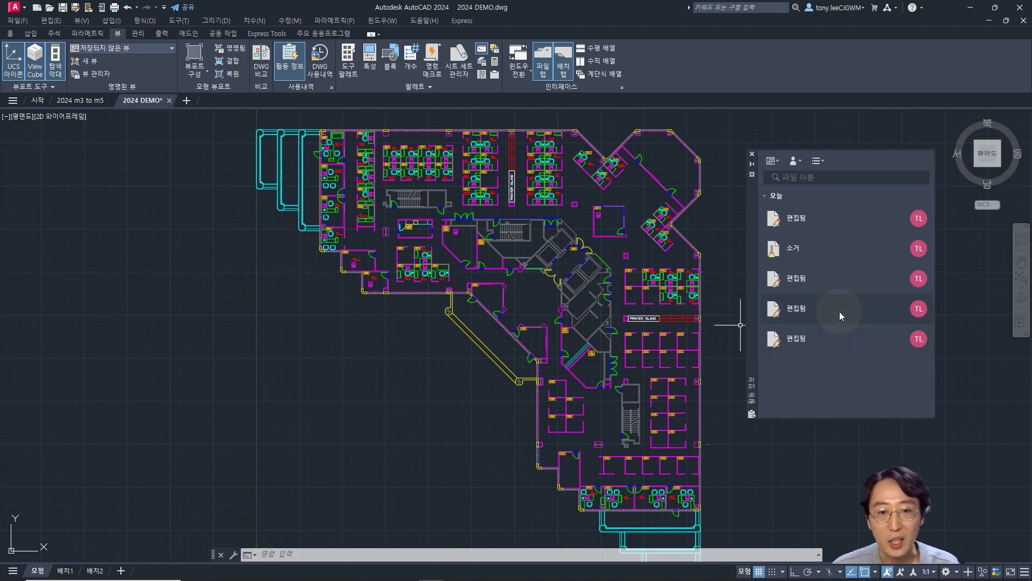
Step: Review today's edit and purge entries in the Activity Insights palette and close the palette
{"action": "mouse_move", "coordinate": [839, 278]}
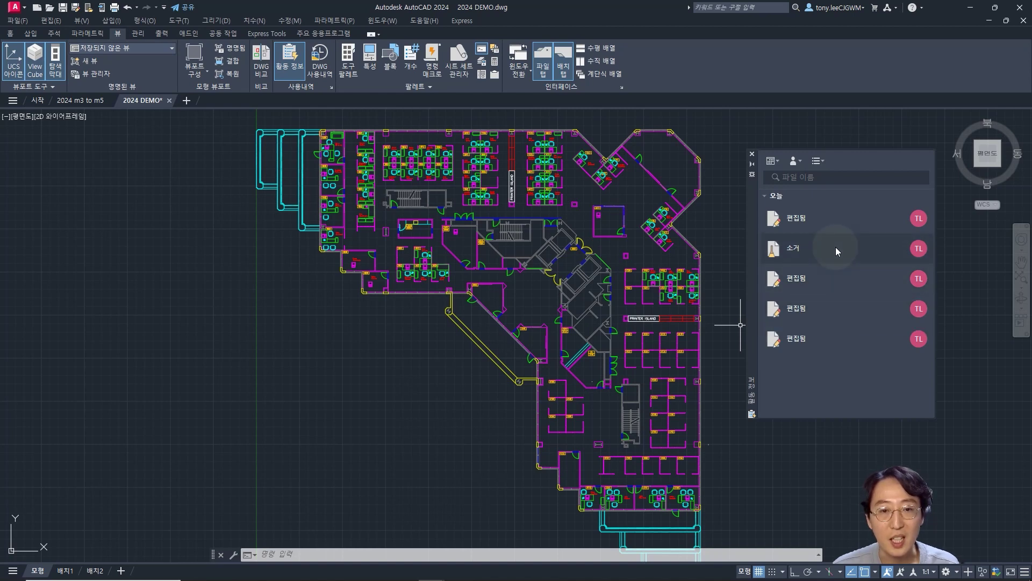
{"action": "mouse_move", "coordinate": [836, 248]}
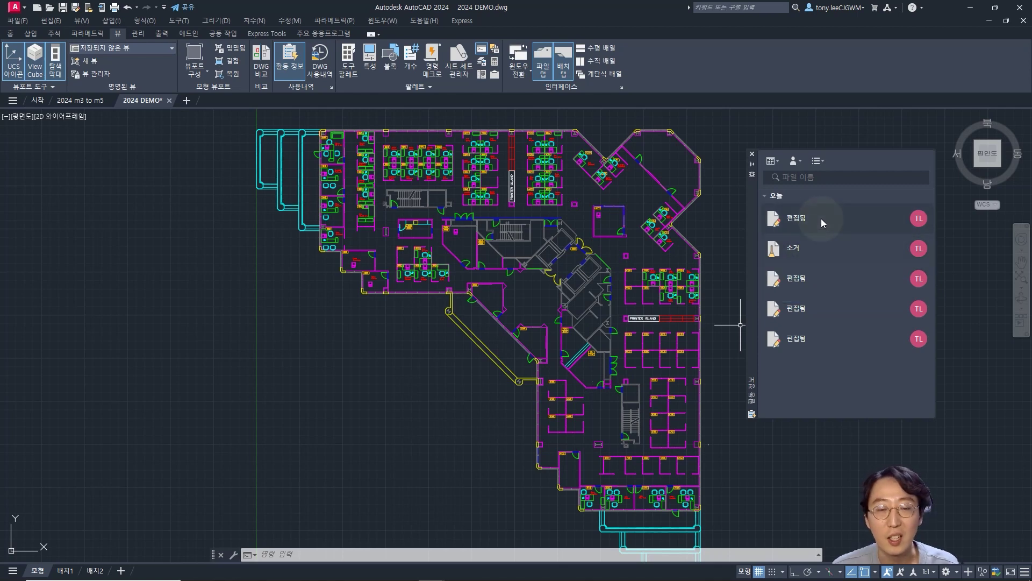
{"action": "mouse_move", "coordinate": [822, 219]}
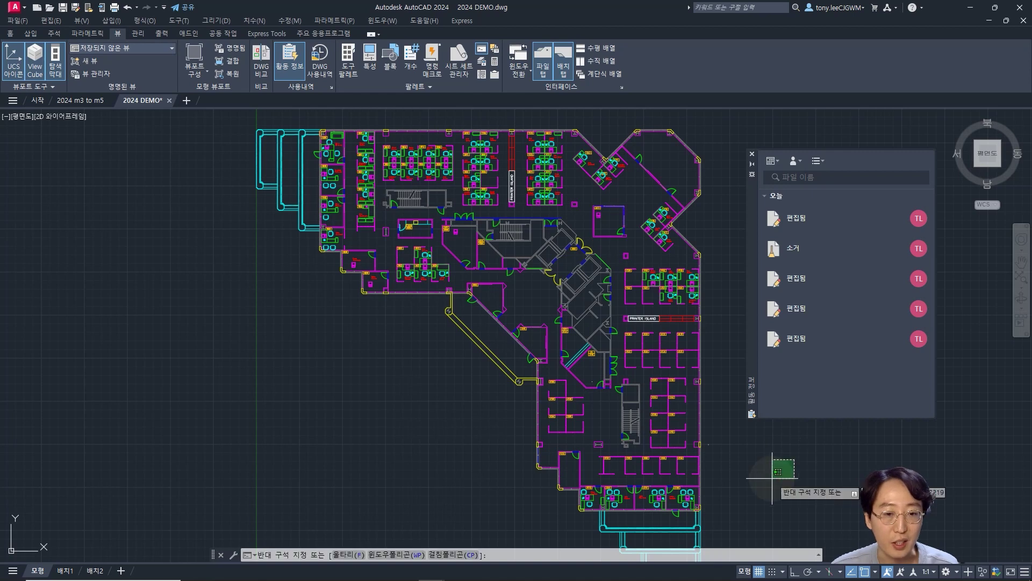
{"action": "left_click", "coordinate": [792, 471]}
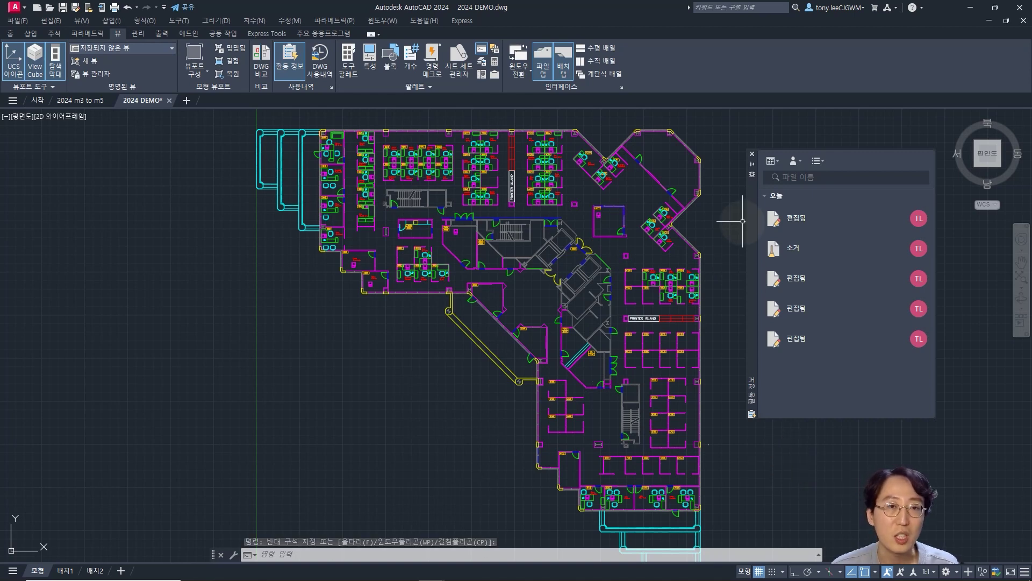
{"action": "left_click", "coordinate": [753, 155]}
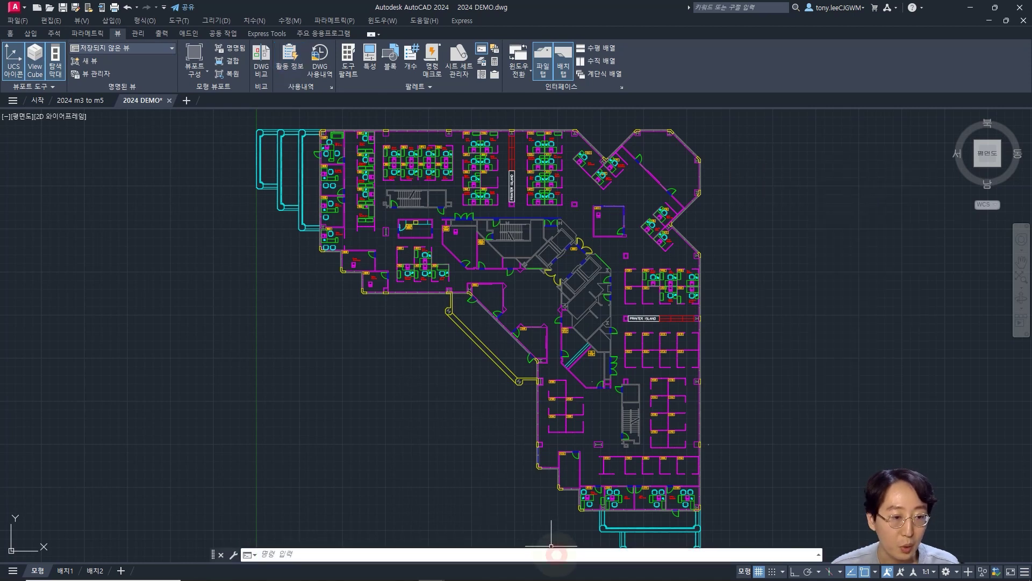
Step: Run the TIME command and examine the drawing's creation date, last update and total editing time
{"action": "type", "text": "TIME"}
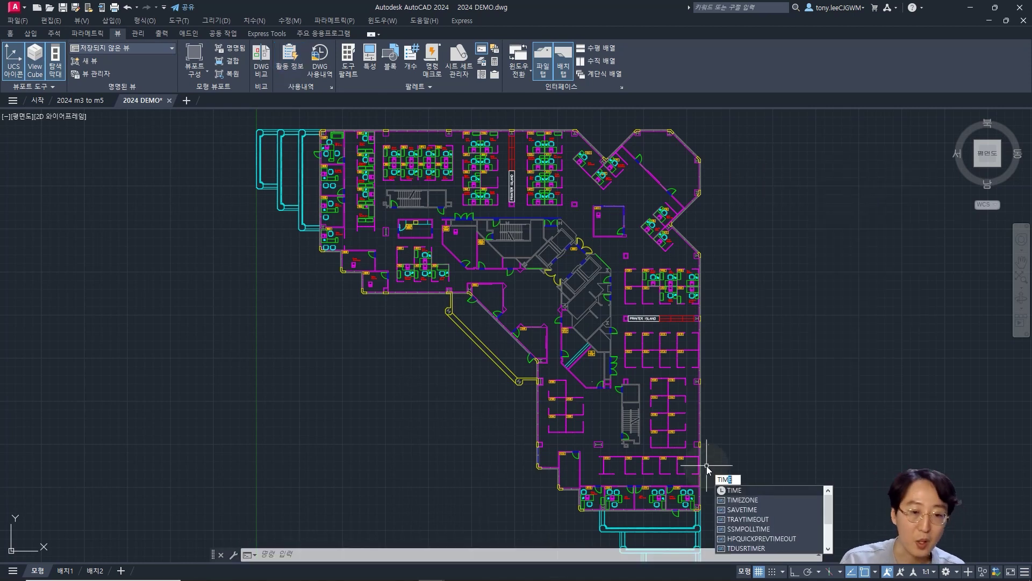
{"action": "key", "text": "Return"}
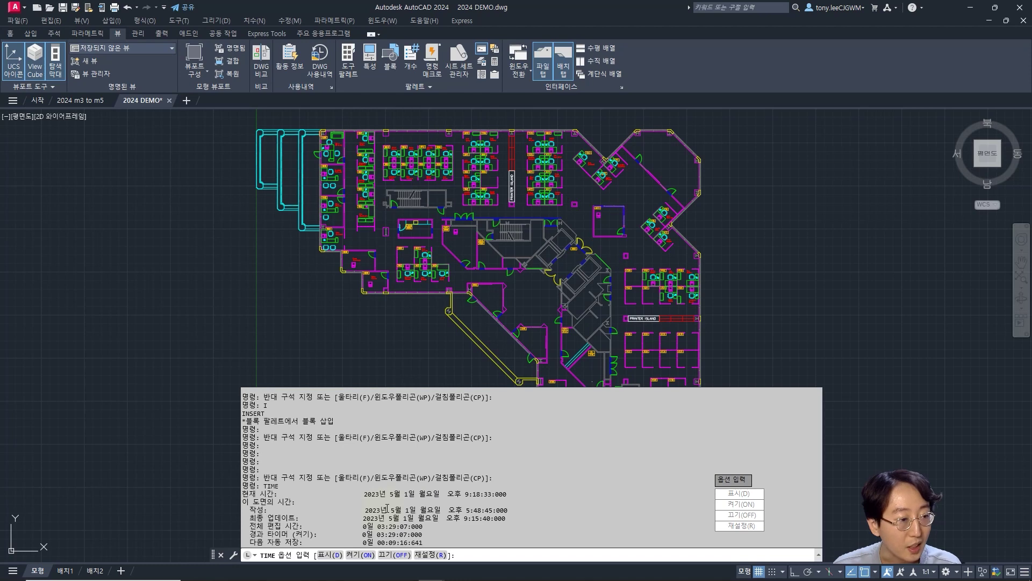
{"action": "left_click_drag", "start_coordinate": [360, 509], "coordinate": [513, 511]}
{"action": "left_click_drag", "start_coordinate": [361, 518], "coordinate": [527, 515]}
{"action": "left_click", "coordinate": [530, 516]}
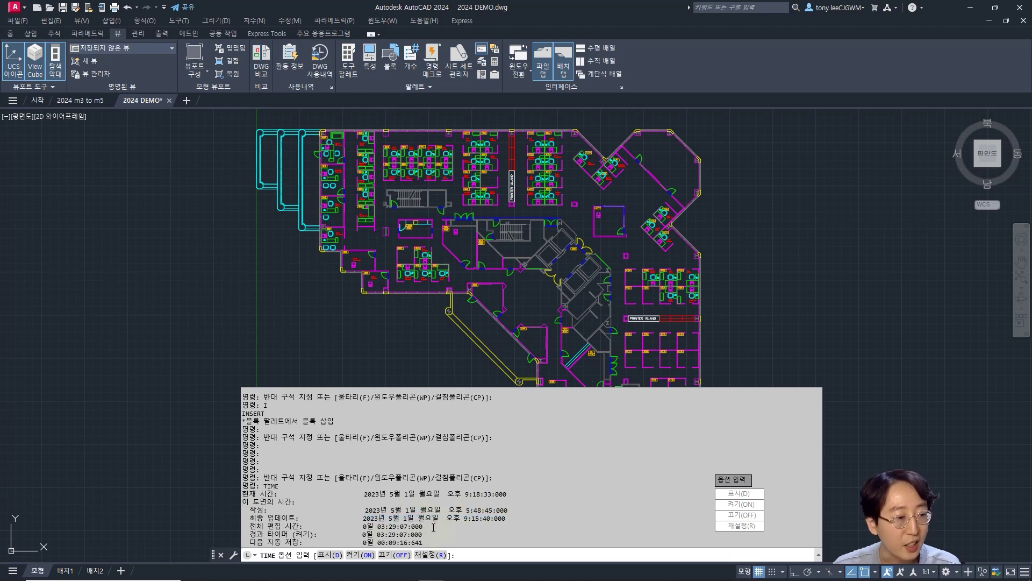
{"action": "left_click_drag", "start_coordinate": [429, 526], "coordinate": [356, 527]}
{"action": "left_click", "coordinate": [441, 525]}
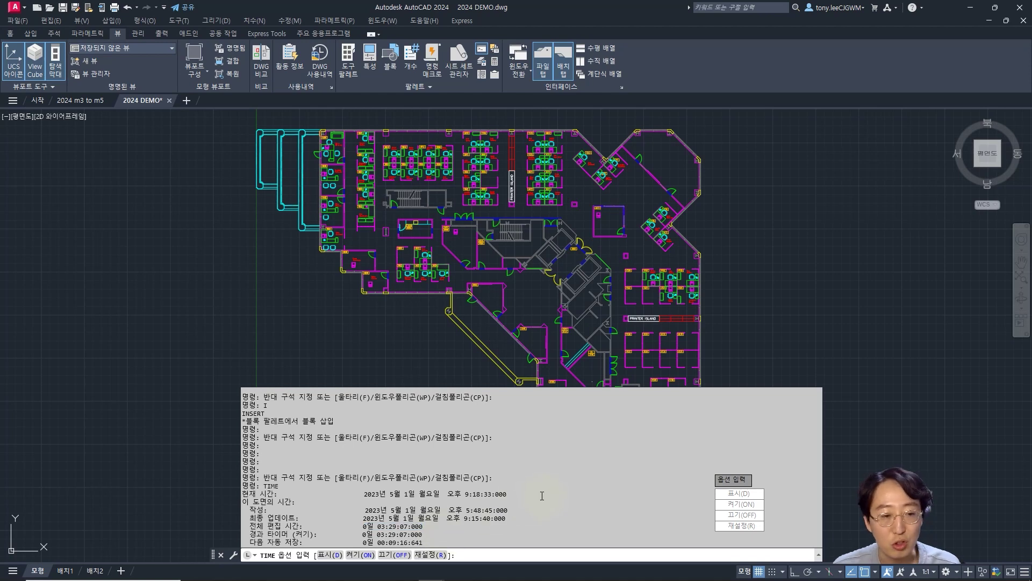
Step: Repeat the TIME report to get refreshed drawing times, and exit the command
{"action": "key", "text": "Return"}
{"action": "key", "text": "Return"}
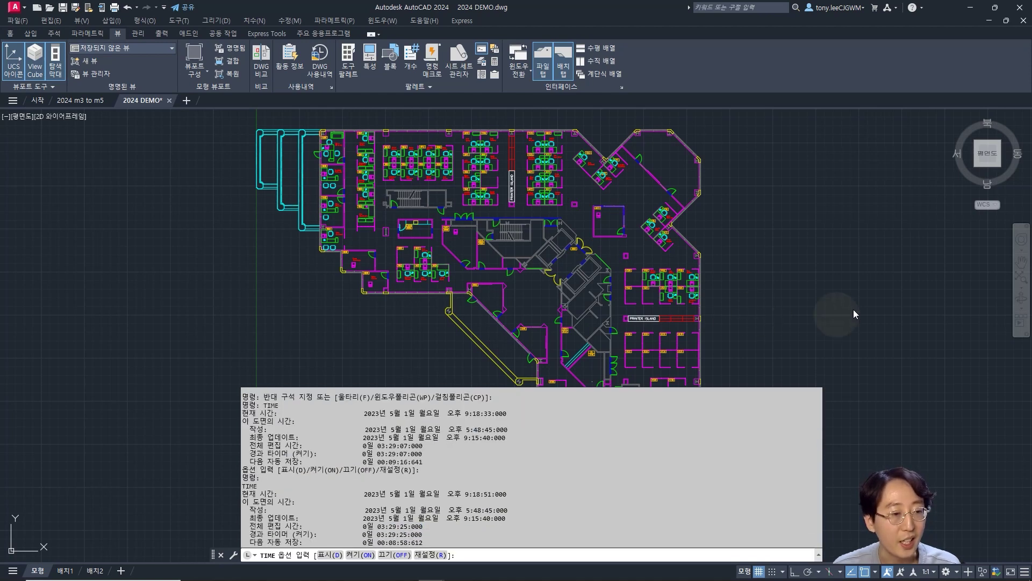
{"action": "left_click", "coordinate": [843, 281]}
{"action": "key", "text": "Escape"}
{"action": "key", "text": "Escape"}
{"action": "key", "text": "Escape"}
{"action": "key", "text": "Escape"}
Step: Show the Activity Insights palette once more for review and close it
{"action": "left_click", "coordinate": [299, 64]}
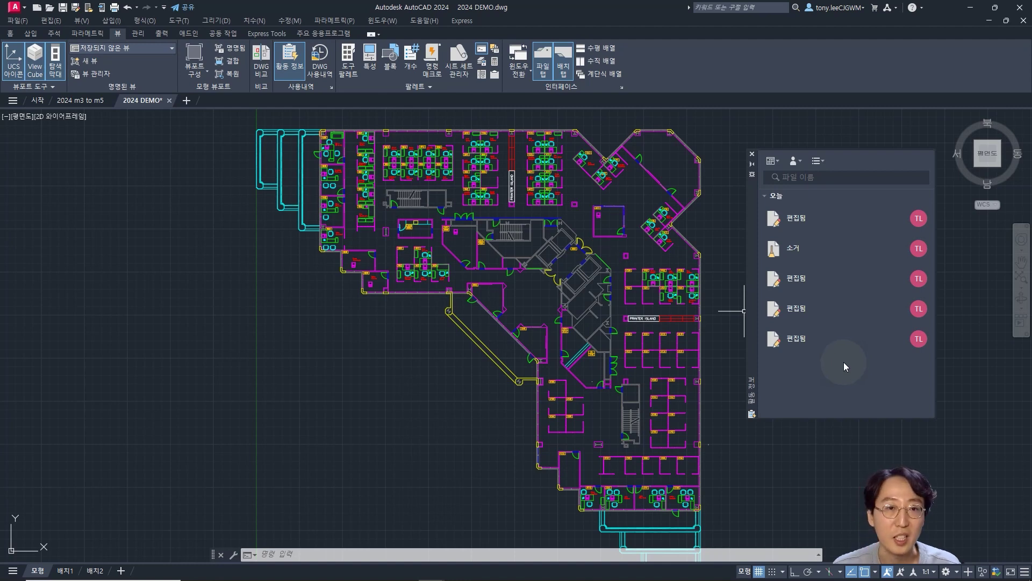
{"action": "left_click", "coordinate": [752, 153]}
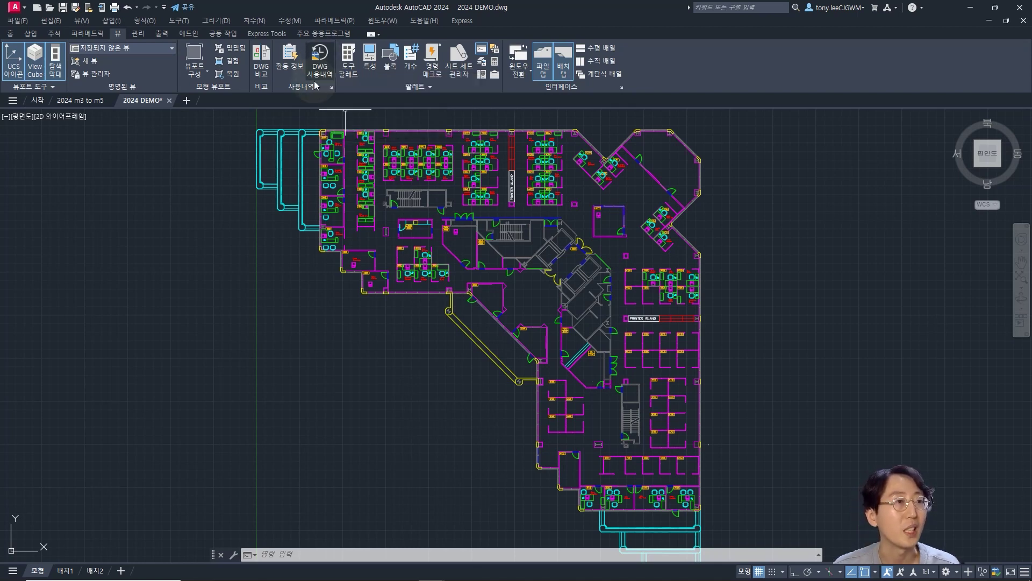
Step: Open the Blocks palette with the INSERT command
{"action": "left_click", "coordinate": [31, 34]}
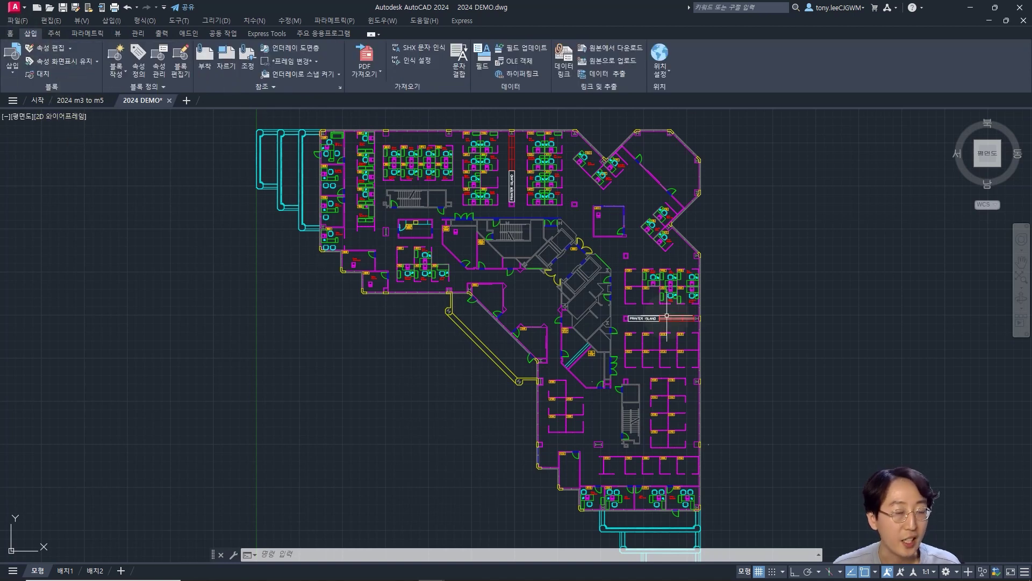
{"action": "left_click", "coordinate": [770, 241]}
{"action": "middle_click_drag", "start_coordinate": [659, 249], "coordinate": [715, 277]}
{"action": "type", "text": "i"}
{"action": "key", "text": "Return"}
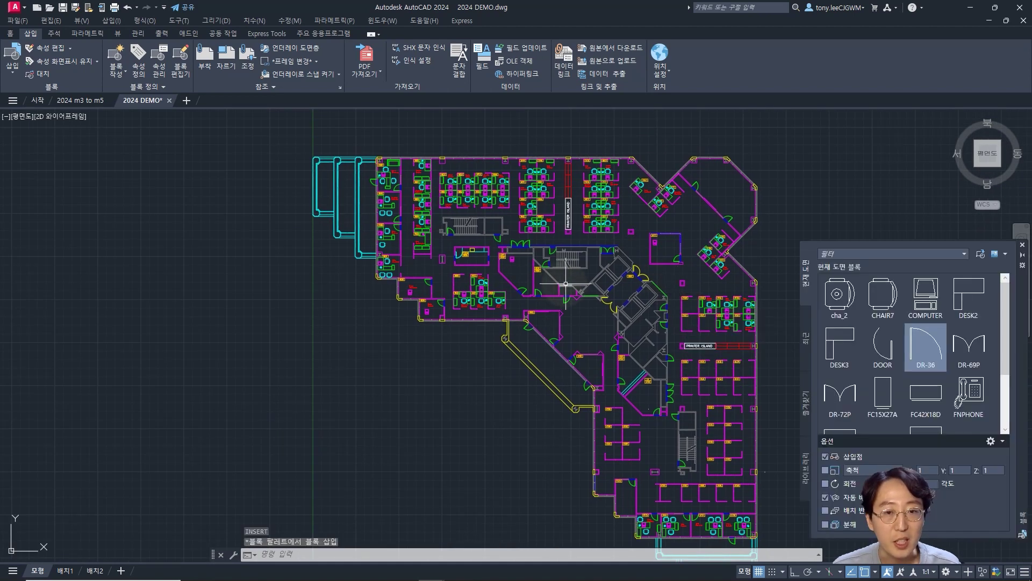
Step: Browse the current drawing's blocks, check the recently used blocks, and return to the current drawing's blocks
{"action": "scroll", "coordinate": [375, 242], "scroll_direction": "up", "scroll_amount": 2}
{"action": "scroll", "coordinate": [434, 261], "scroll_direction": "up", "scroll_amount": 4}
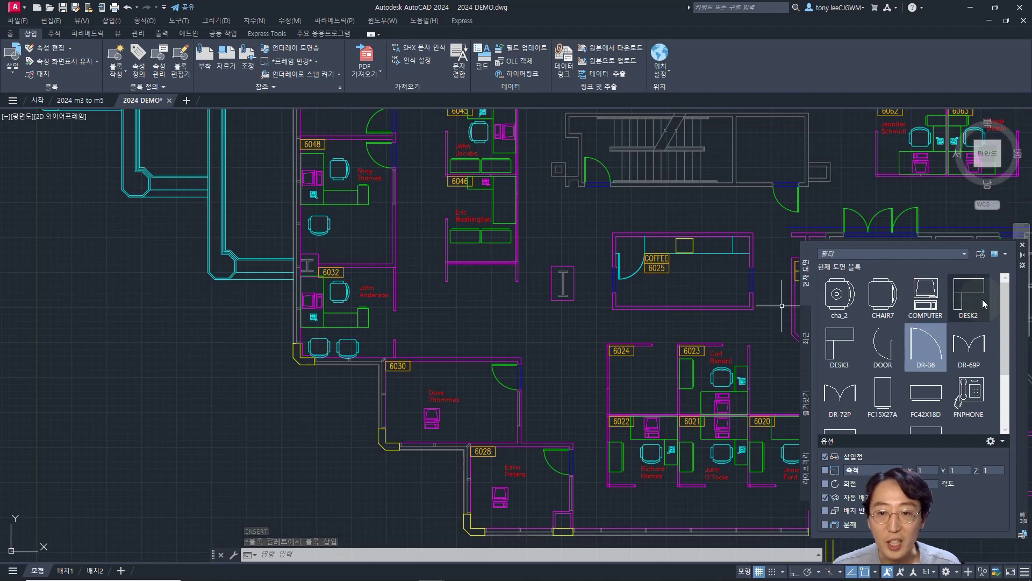
{"action": "scroll", "coordinate": [961, 309], "scroll_direction": "down", "scroll_amount": 1}
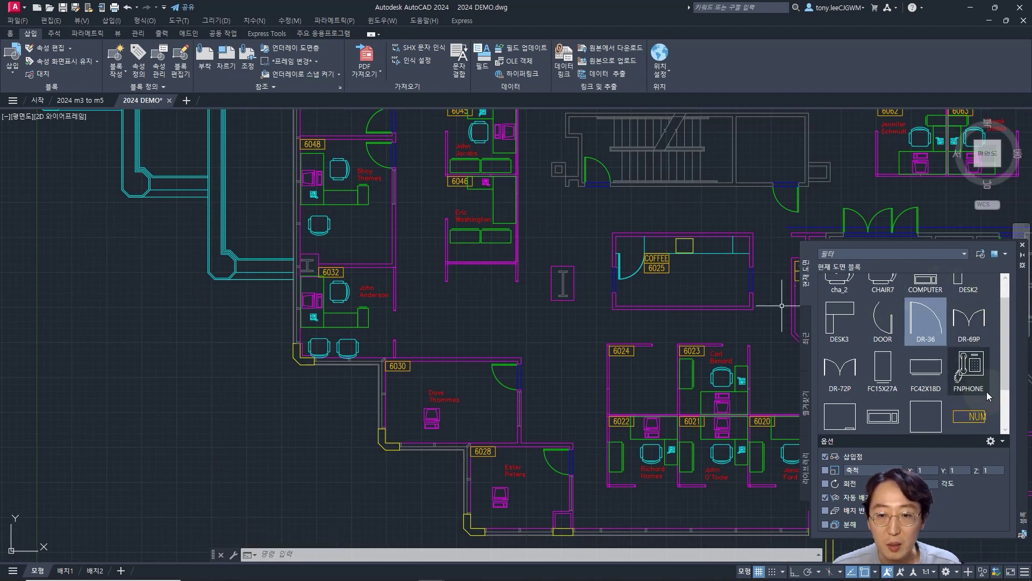
{"action": "scroll", "coordinate": [978, 388], "scroll_direction": "down", "scroll_amount": 2}
{"action": "scroll", "coordinate": [991, 396], "scroll_direction": "up", "scroll_amount": 3}
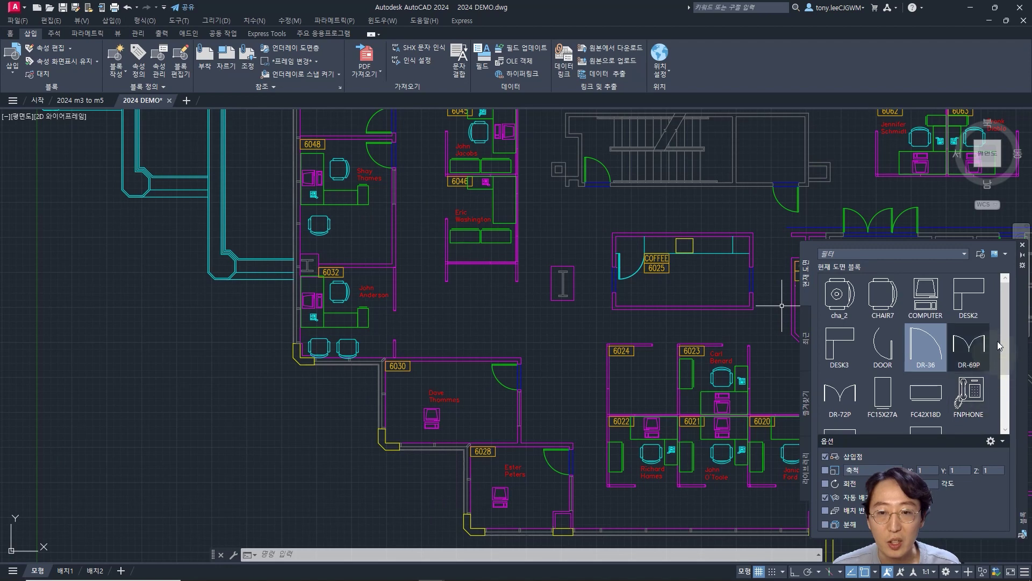
{"action": "left_click", "coordinate": [806, 342]}
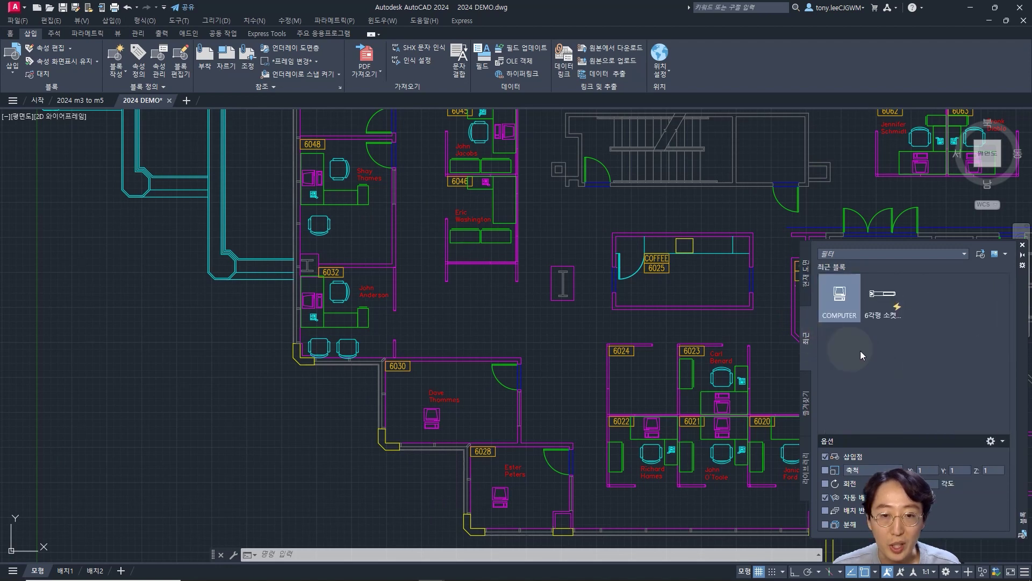
{"action": "left_click", "coordinate": [806, 284]}
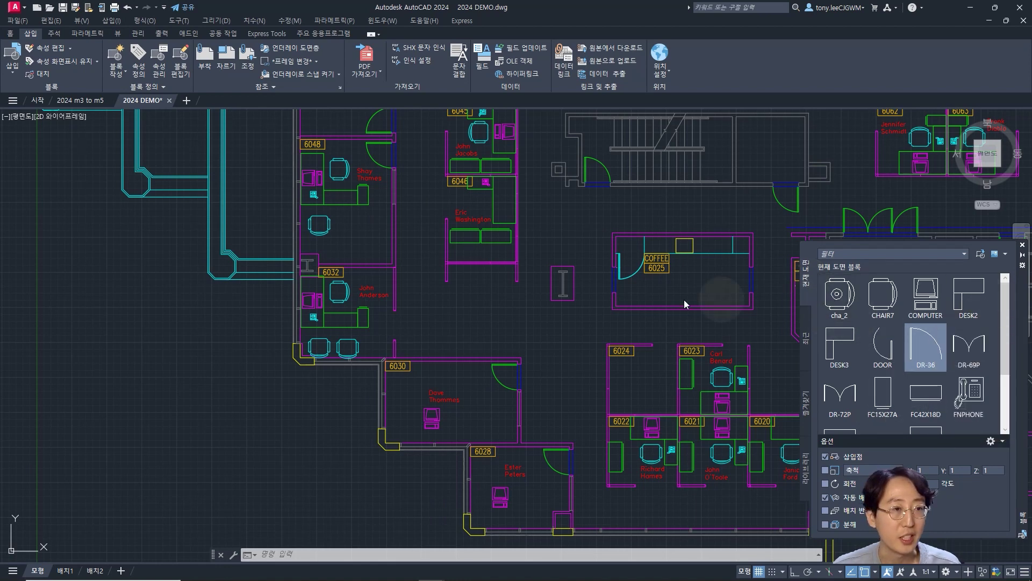
Step: Insert a CHAIR7 block in the open corridor just west of cubicle 6046
{"action": "left_click", "coordinate": [503, 305]}
{"action": "left_click", "coordinate": [494, 313]}
{"action": "middle_click_drag", "start_coordinate": [499, 312], "coordinate": [560, 371]}
{"action": "scroll", "coordinate": [538, 276], "scroll_direction": "up", "scroll_amount": 2}
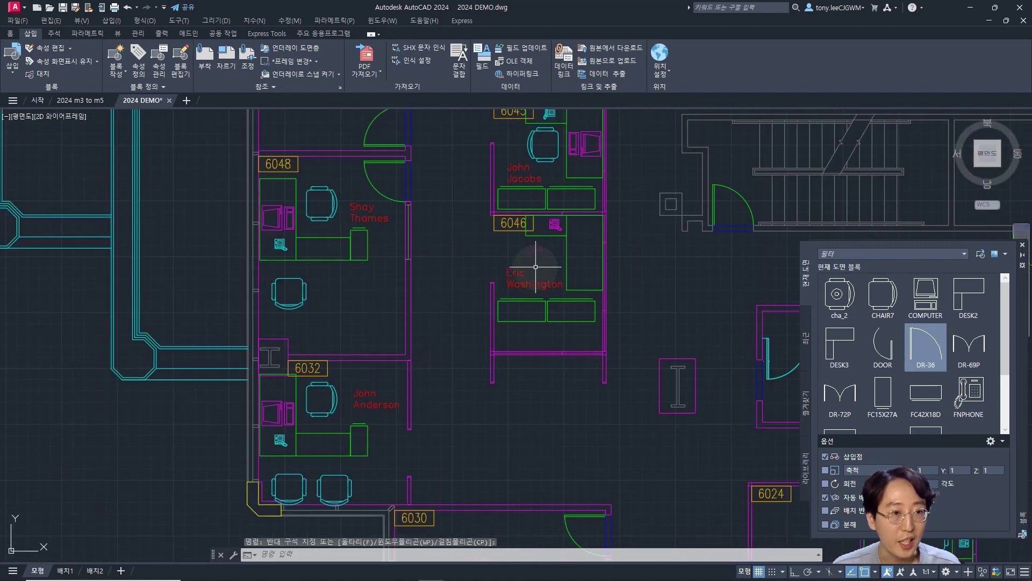
{"action": "scroll", "coordinate": [534, 258], "scroll_direction": "up", "scroll_amount": 3}
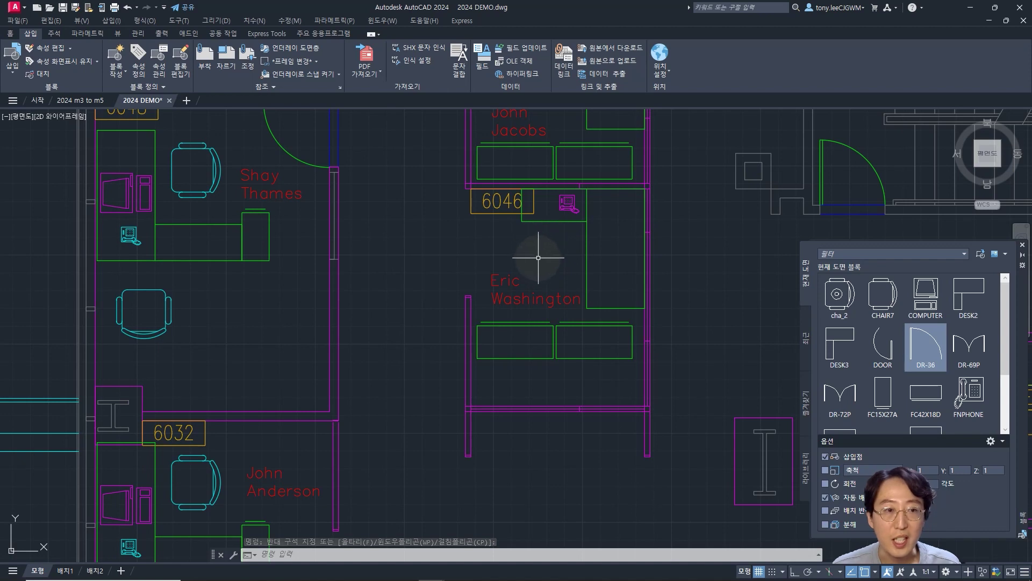
{"action": "middle_click_drag", "start_coordinate": [553, 267], "coordinate": [563, 287]}
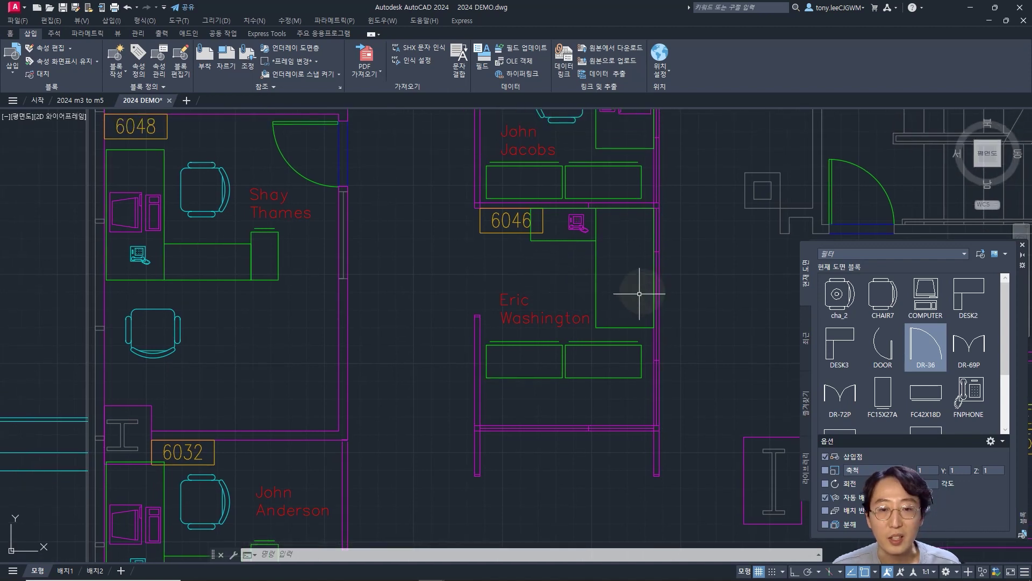
{"action": "scroll", "coordinate": [663, 270], "scroll_direction": "down", "scroll_amount": 2}
{"action": "middle_click_drag", "start_coordinate": [664, 270], "coordinate": [672, 288]}
{"action": "left_click", "coordinate": [885, 297]}
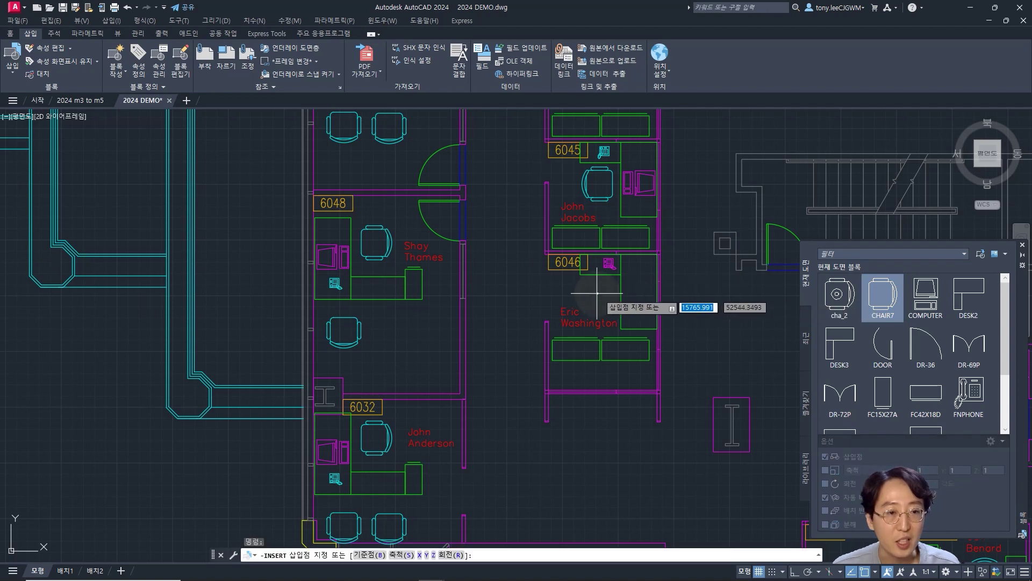
{"action": "scroll", "coordinate": [596, 296], "scroll_direction": "up", "scroll_amount": 2}
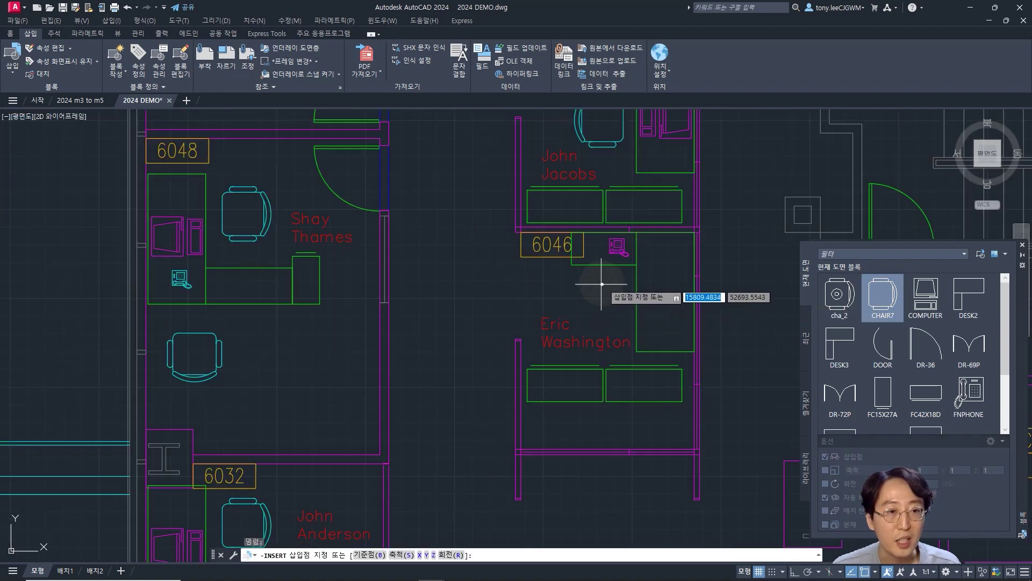
{"action": "scroll", "coordinate": [599, 294], "scroll_direction": "down", "scroll_amount": 4}
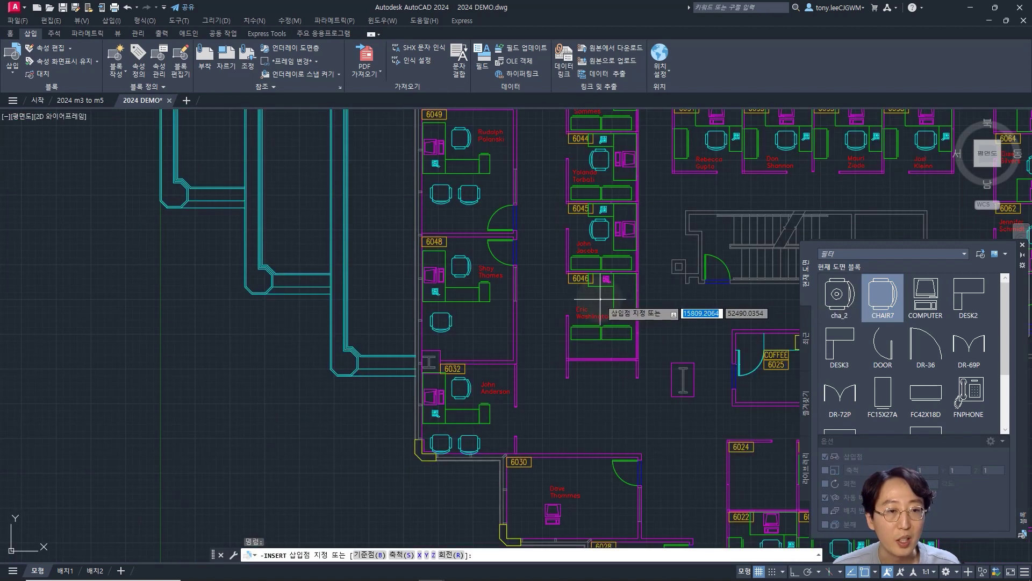
{"action": "scroll", "coordinate": [600, 298], "scroll_direction": "up", "scroll_amount": 2}
{"action": "mouse_move", "coordinate": [887, 298]}
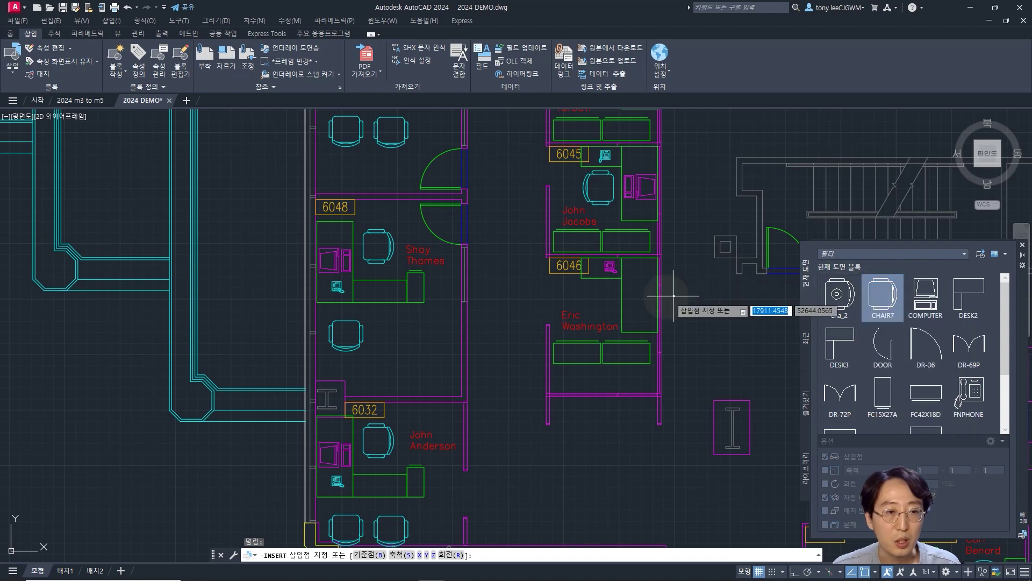
{"action": "left_click", "coordinate": [508, 320]}
Step: Scale the newly inserted corridor chair by a factor of 25.4 about a point on the chair
{"action": "type", "text": "sc"}
{"action": "key", "text": "space"}
{"action": "left_click", "coordinate": [523, 309]}
{"action": "left_click", "coordinate": [500, 329]}
{"action": "key", "text": "space"}
{"action": "left_click", "coordinate": [509, 321]}
{"action": "type", "text": "25"}
{"action": "key", "text": "space"}
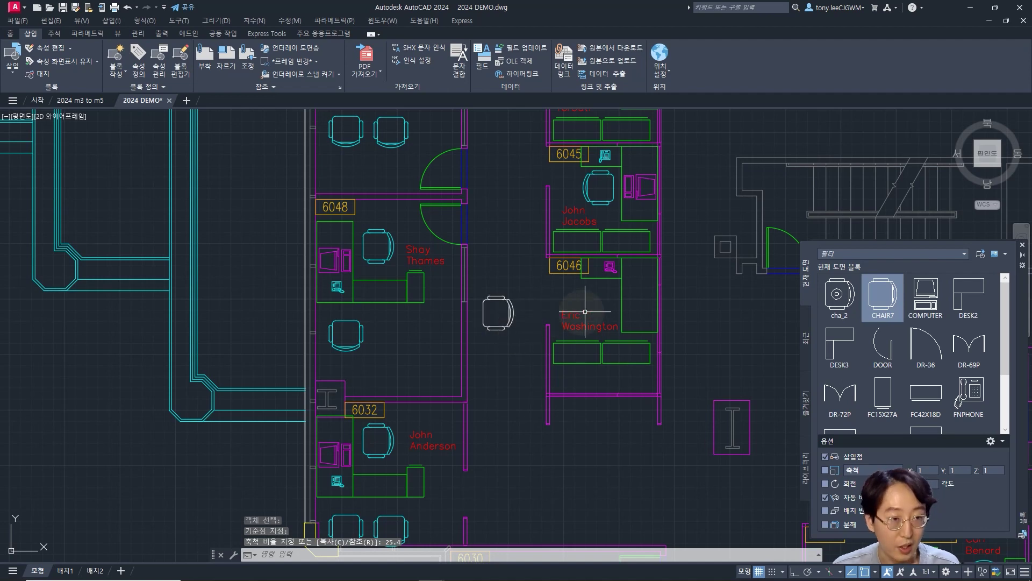
Step: With ortho on, draw a vertical guide line from the midpoint of the chair in cubicle 6045 down past cubicle 6046
{"action": "type", "text": "l"}
{"action": "key", "text": "space"}
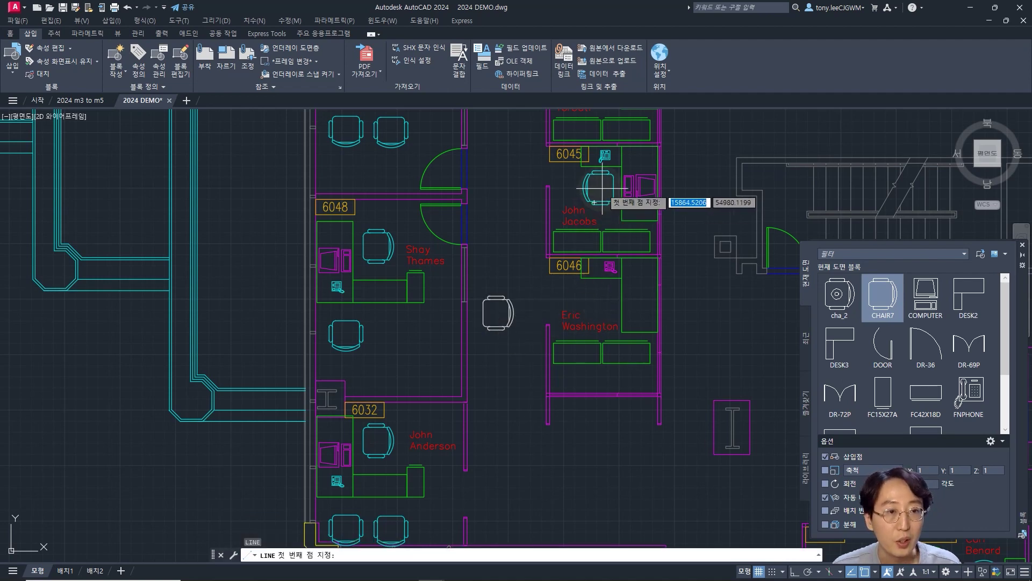
{"action": "right_click", "coordinate": [599, 205], "text": "shift"}
{"action": "left_click", "coordinate": [627, 293]}
{"action": "left_click", "coordinate": [602, 204]}
{"action": "key", "text": "F8"}
{"action": "key", "text": "Return"}
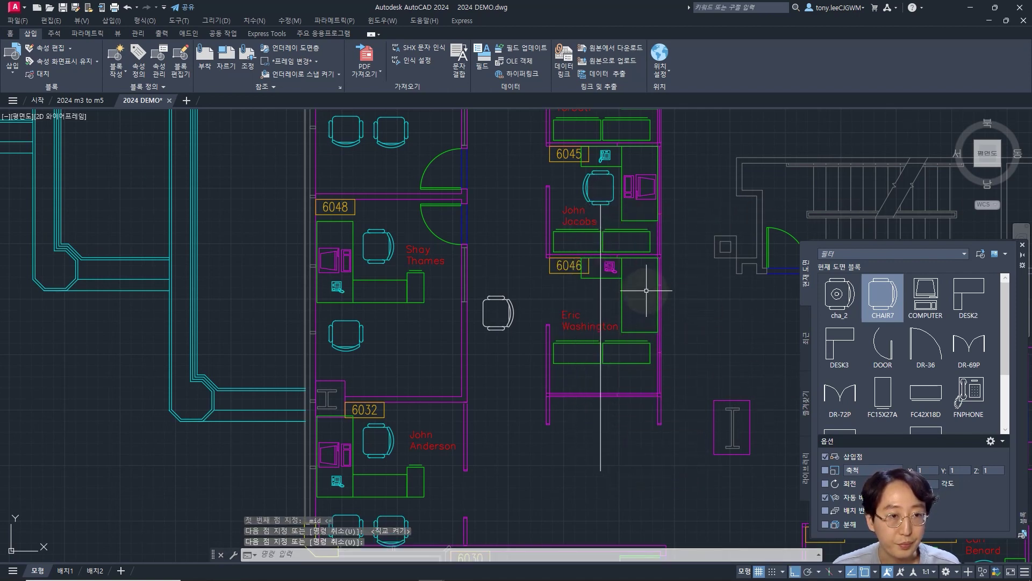
Step: Draw a horizontal guide line westward from the nearest point on the desk edge in cubicle 6046, crossing the vertical guide
{"action": "type", "text": "l"}
{"action": "key", "text": "Return"}
{"action": "right_click", "coordinate": [623, 302], "text": "shift"}
{"action": "key", "text": "r"}
{"action": "left_click", "coordinate": [602, 296]}
{"action": "key", "text": "Escape"}
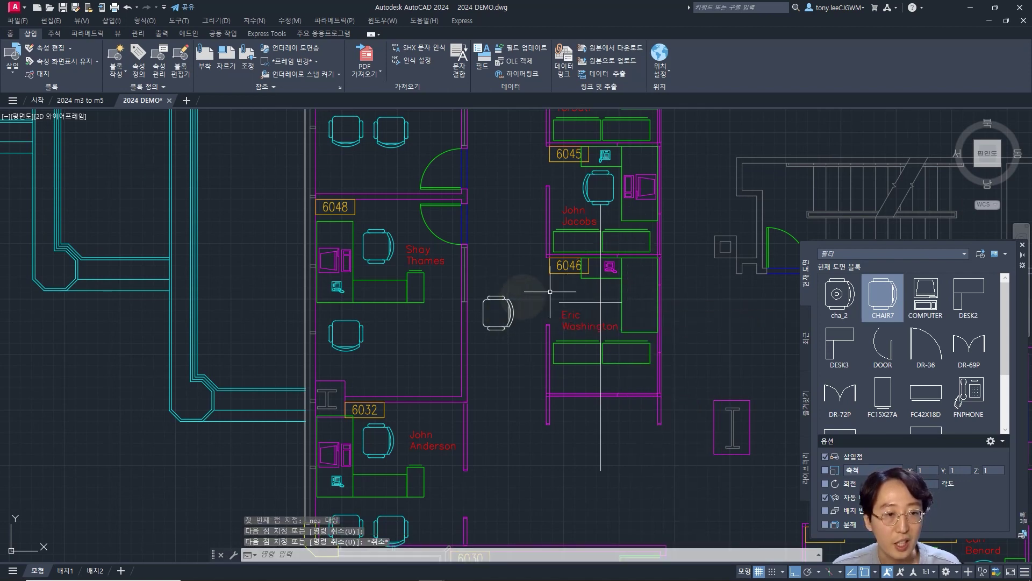
Step: Erase the vertical and horizontal guide lines in cubicle 6046
{"action": "left_click", "coordinate": [602, 297]}
{"action": "left_click", "coordinate": [606, 301]}
{"action": "type", "text": "e"}
{"action": "key", "text": "Return"}
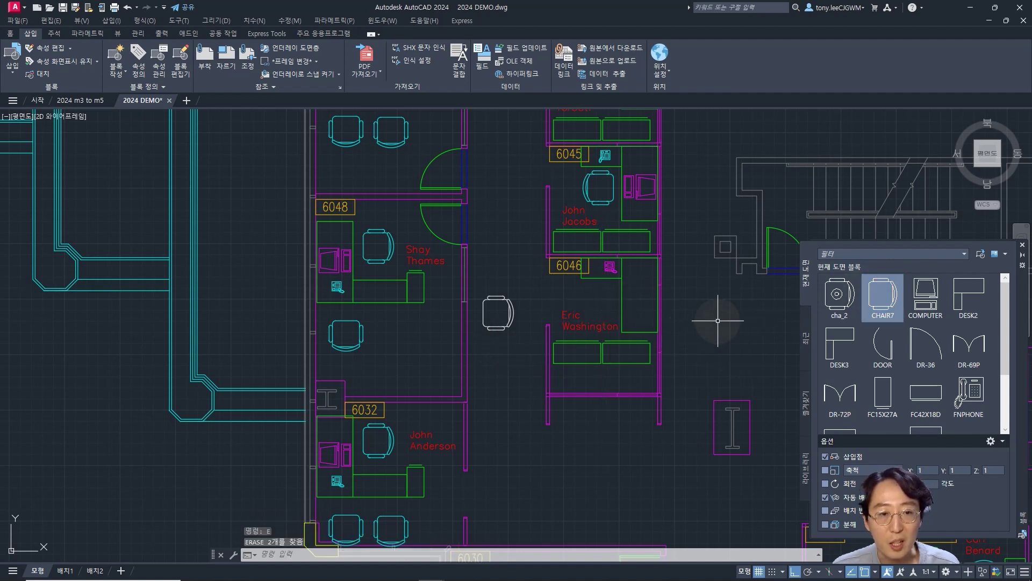
Step: Insert CHAIR7 blocks with automatic placement at the desk in cubicle 6046 and beside the two guest chairs in room 6032
{"action": "left_click", "coordinate": [886, 296]}
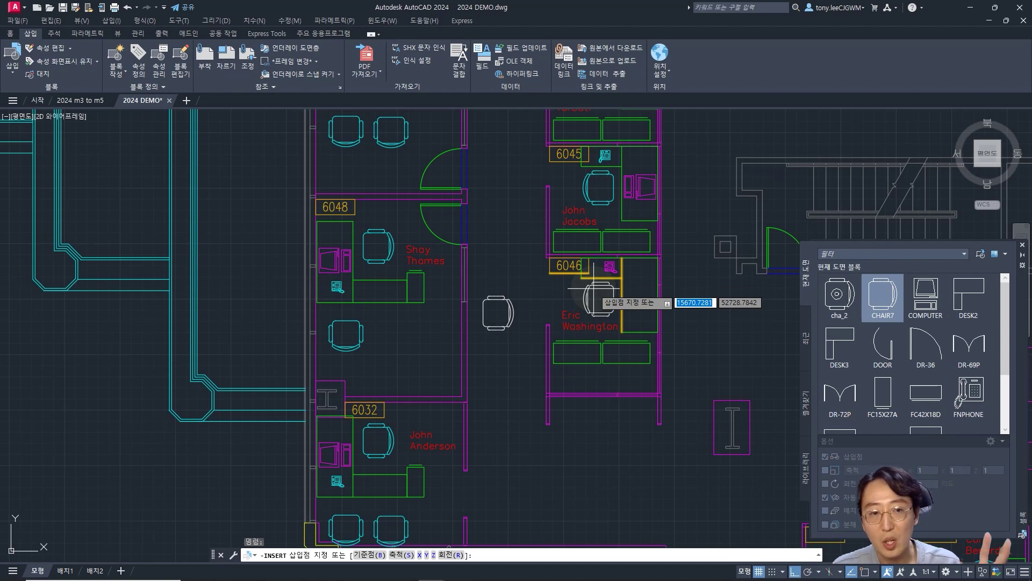
{"action": "left_click", "coordinate": [589, 290]}
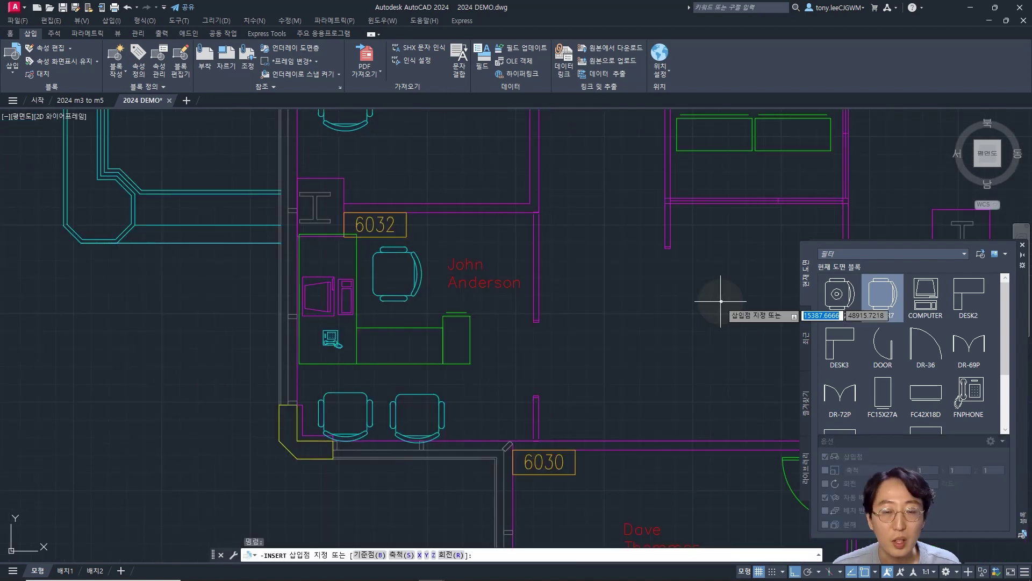
{"action": "left_click", "coordinate": [885, 295]}
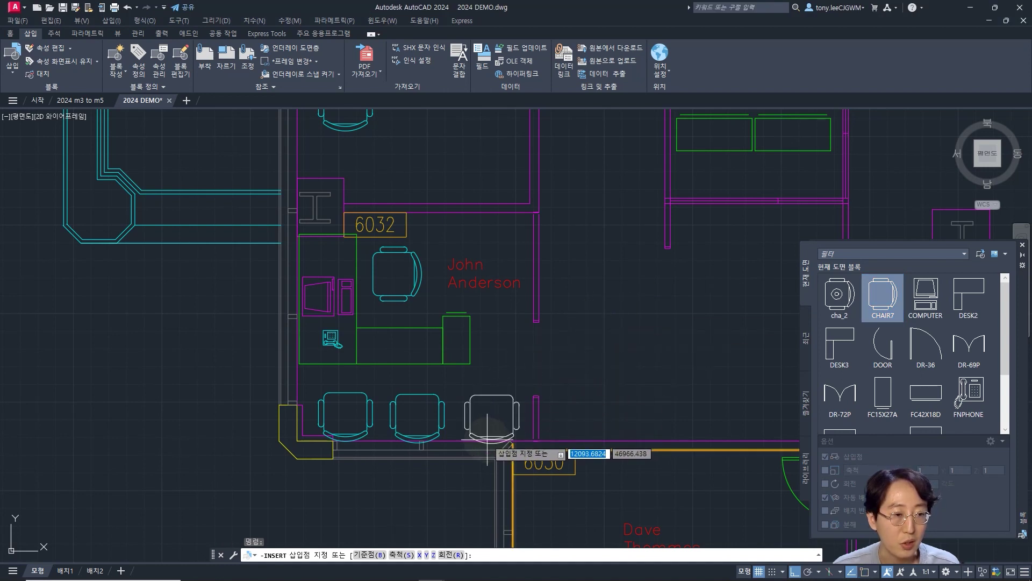
{"action": "left_click", "coordinate": [487, 438]}
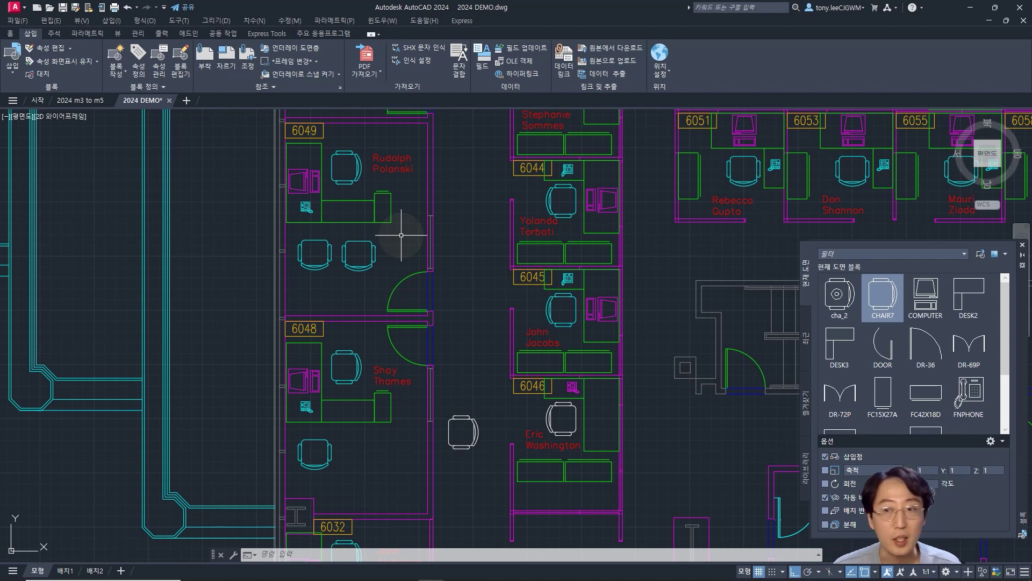
Step: Select every chair matching the right-hand guest chair in room 6049 and replace them all with the recent block cha_2
{"action": "left_click", "coordinate": [369, 267]}
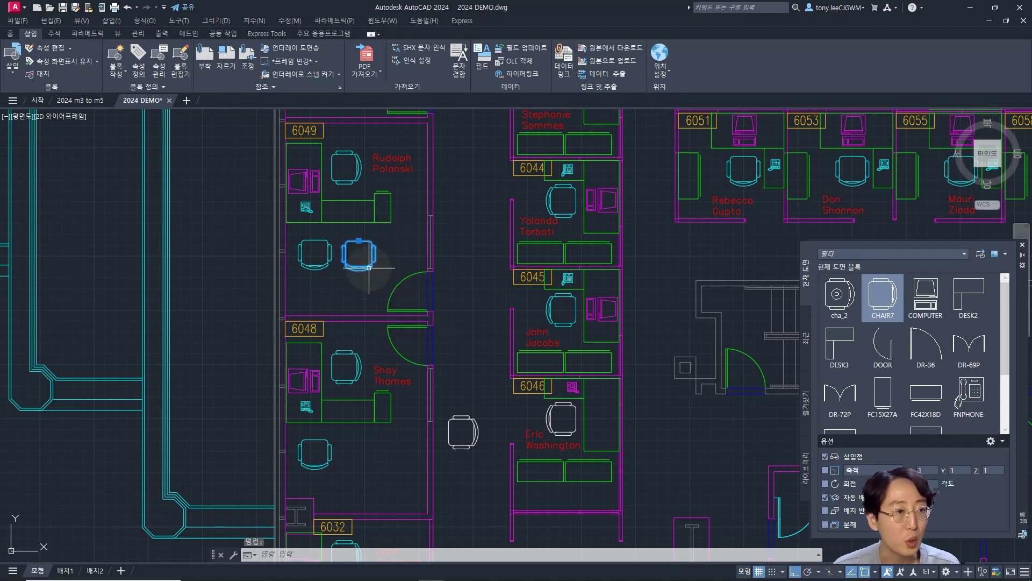
{"action": "right_click", "coordinate": [370, 272]}
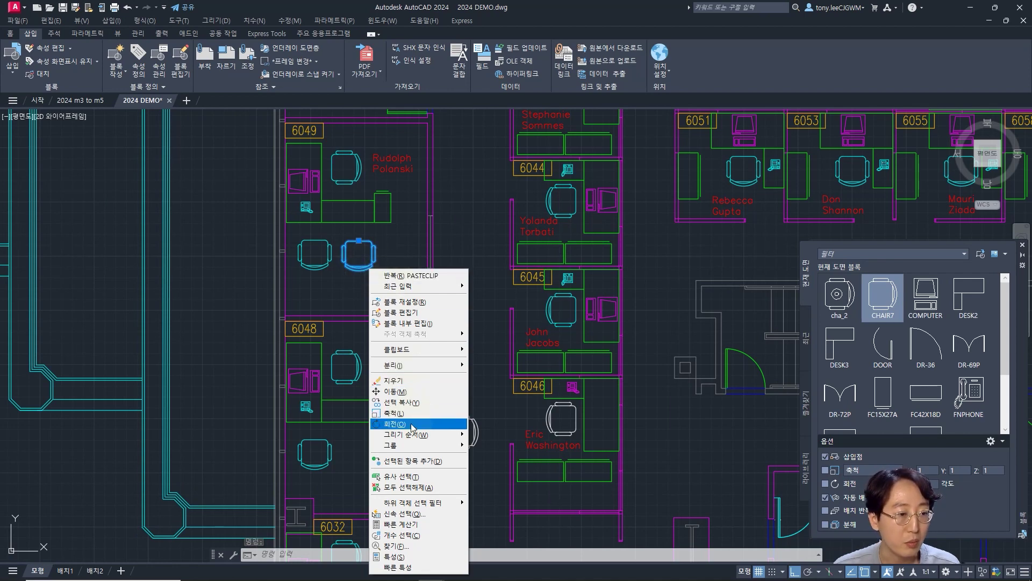
{"action": "left_click", "coordinate": [412, 477]}
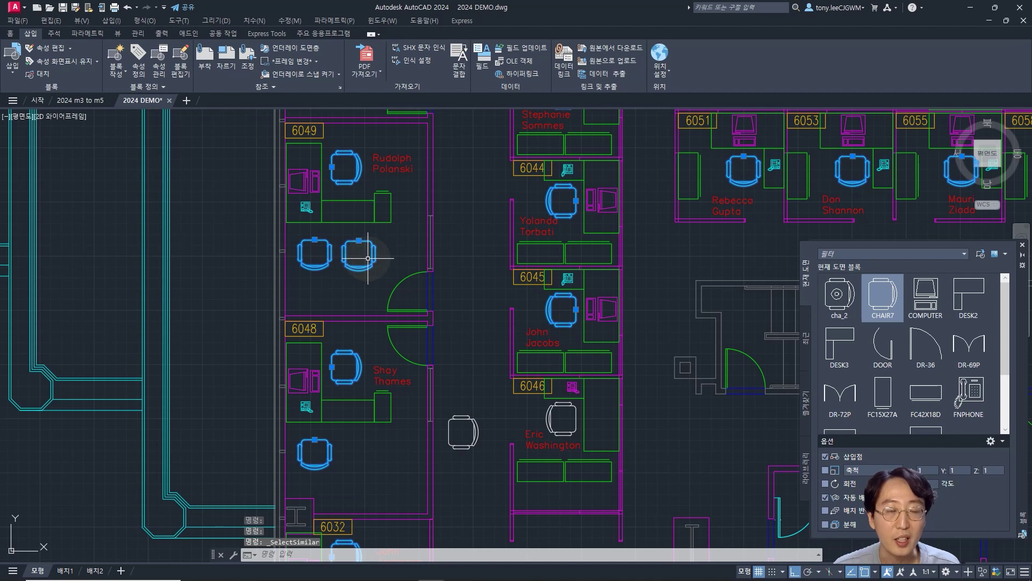
{"action": "left_click", "coordinate": [39, 74]}
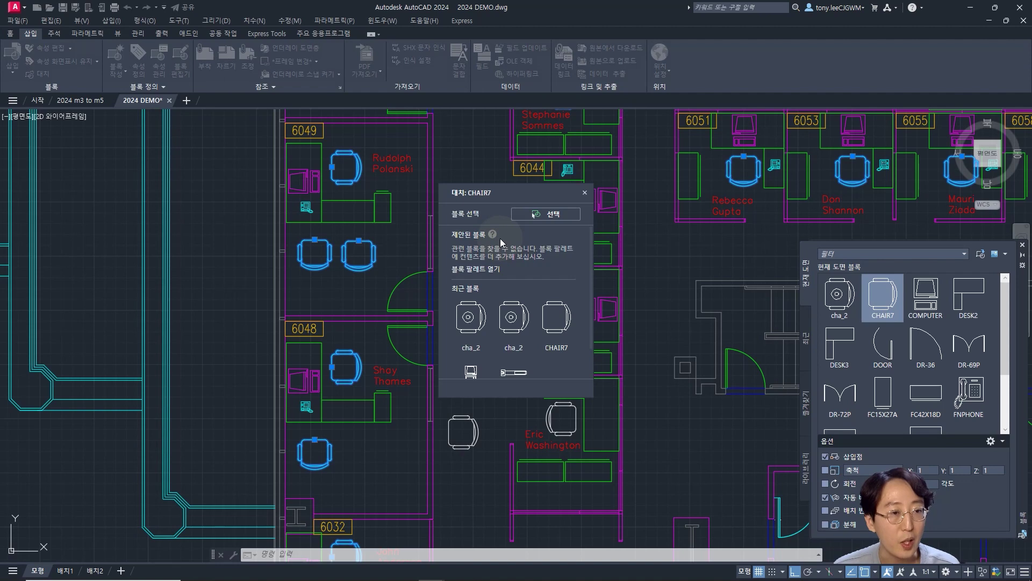
{"action": "left_click", "coordinate": [513, 319]}
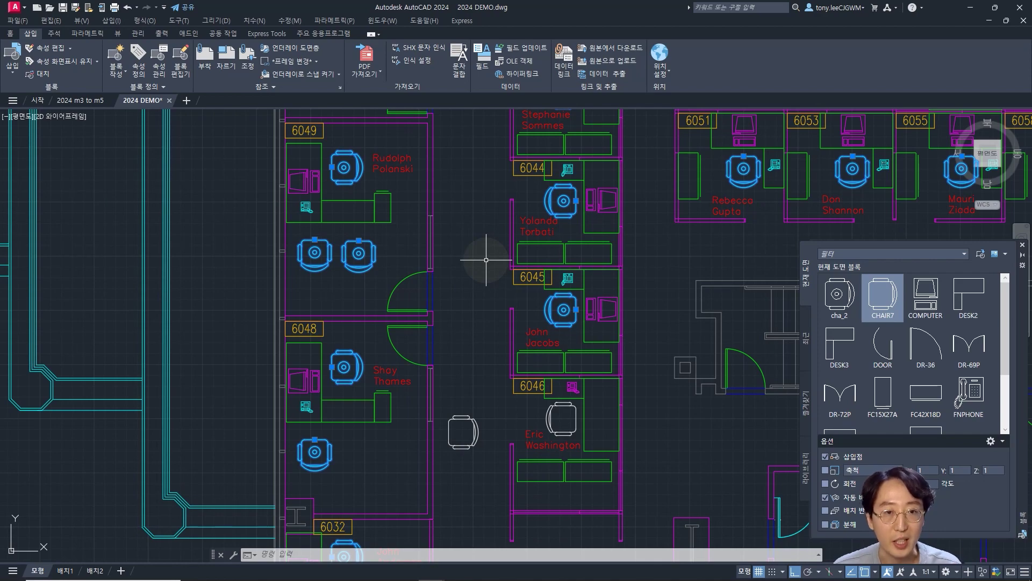
Step: Inspect the replaced chairs across the floor plan, including those in cubicles 6072 and 6073
{"action": "scroll", "coordinate": [486, 260], "scroll_direction": "down", "scroll_amount": 2}
{"action": "middle_click_drag", "start_coordinate": [593, 280], "coordinate": [408, 278]}
{"action": "scroll", "coordinate": [701, 283], "scroll_direction": "down", "scroll_amount": 2}
{"action": "middle_click_drag", "start_coordinate": [699, 285], "coordinate": [550, 288]}
{"action": "middle_click_drag", "start_coordinate": [654, 300], "coordinate": [480, 300]}
{"action": "scroll", "coordinate": [617, 294], "scroll_direction": "up", "scroll_amount": 6}
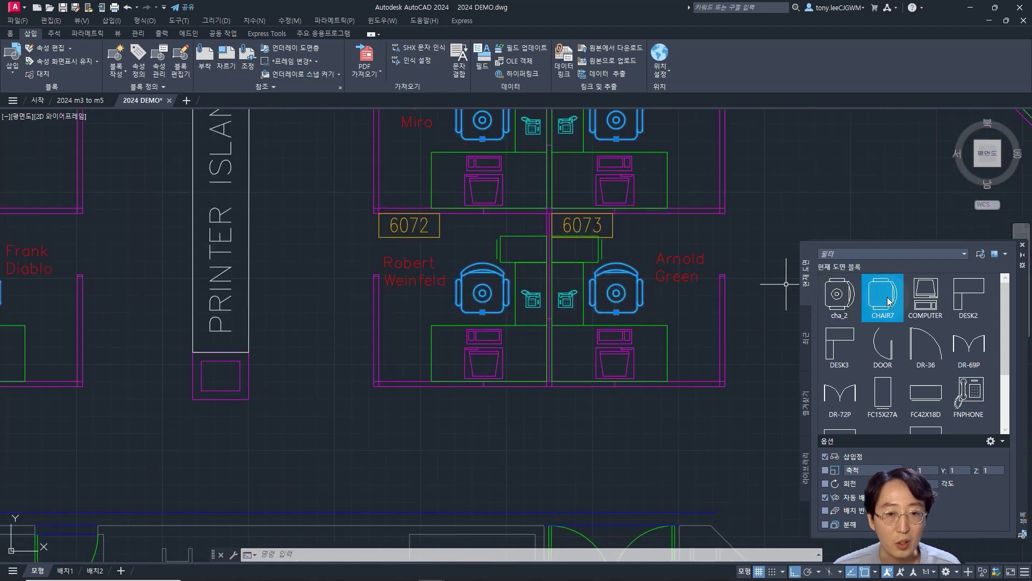
{"action": "mouse_move", "coordinate": [843, 301]}
{"action": "left_mouse_down"}
{"action": "mouse_move", "coordinate": [668, 290]}
{"action": "mouse_move", "coordinate": [587, 316]}
{"action": "left_mouse_up"}
{"action": "scroll", "coordinate": [623, 295], "scroll_direction": "down", "scroll_amount": 6}
{"action": "middle_click_drag", "start_coordinate": [473, 332], "coordinate": [678, 344]}
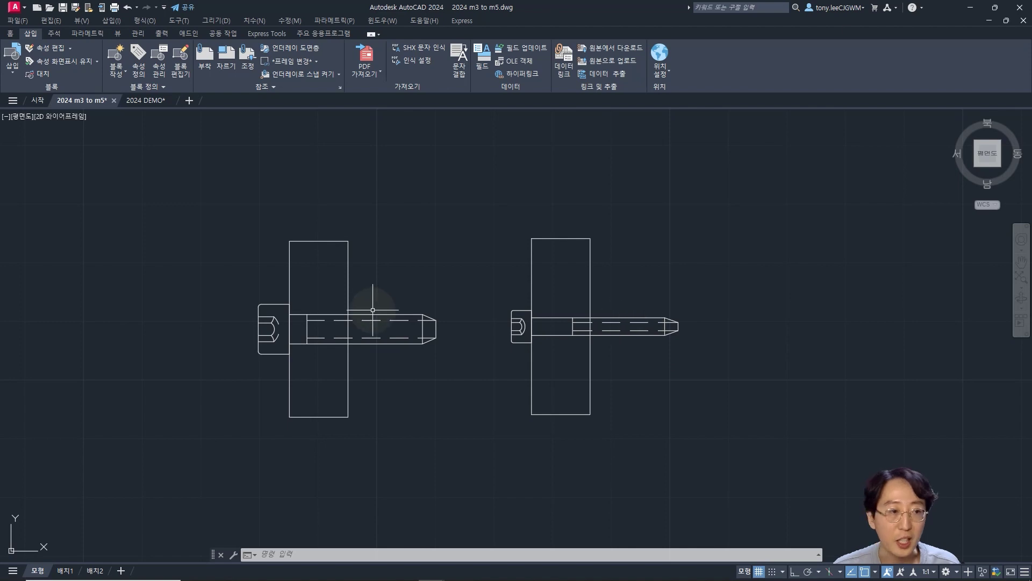
Step: In the 2024 m3 to m5 drawing, replace the m3 bolt block with the larger bolt picked from the neighbouring assembly
{"action": "left_click", "coordinate": [42, 75]}
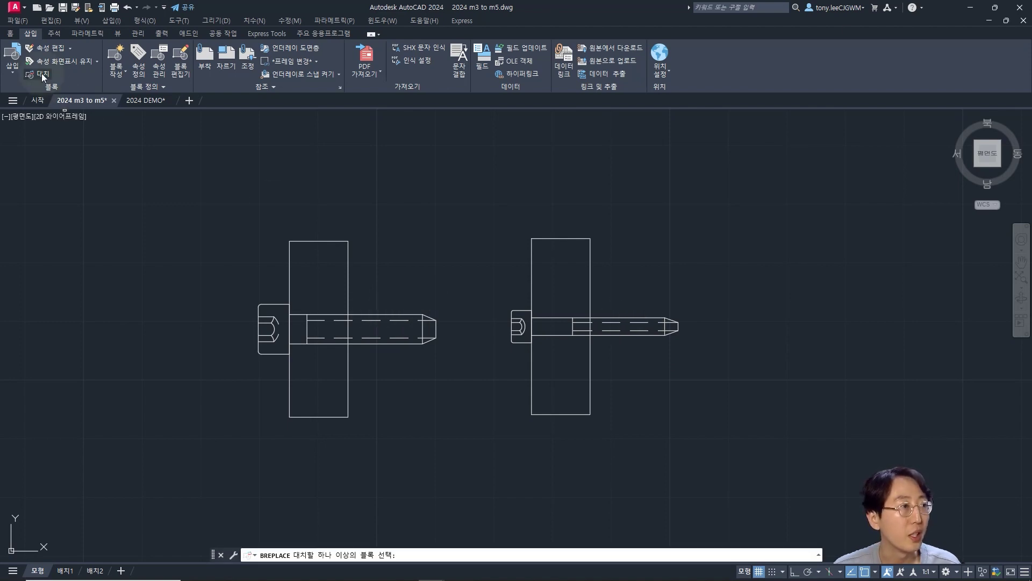
{"action": "left_click", "coordinate": [647, 319]}
{"action": "key", "text": "Return"}
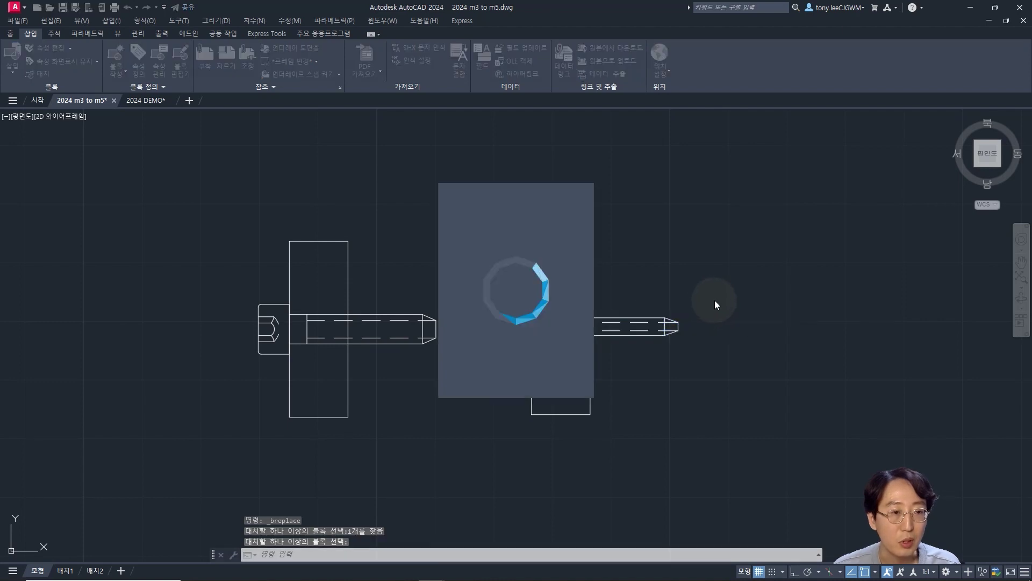
{"action": "left_click_drag", "start_coordinate": [511, 197], "coordinate": [766, 205]}
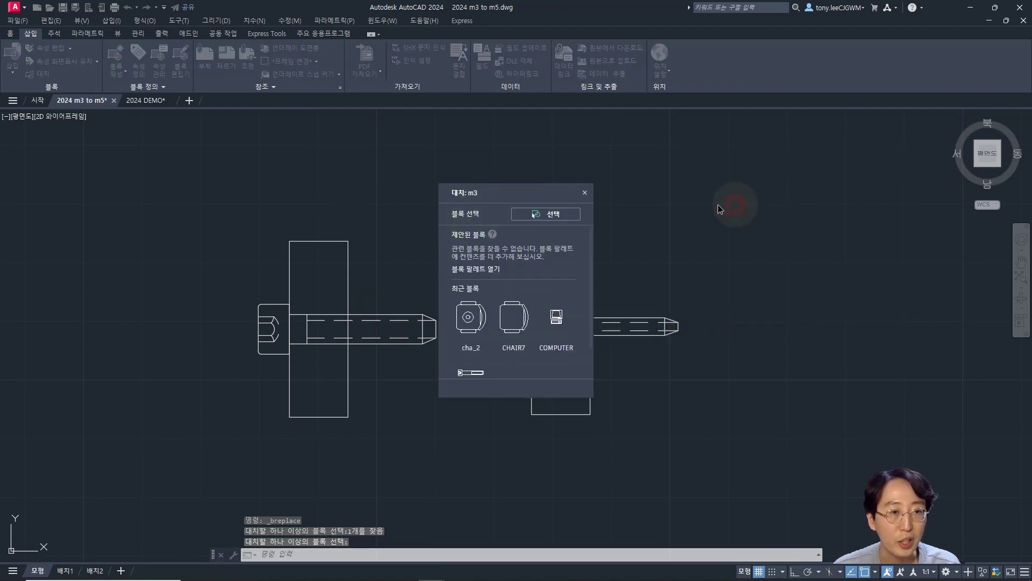
{"action": "left_click_drag", "start_coordinate": [502, 192], "coordinate": [813, 195]}
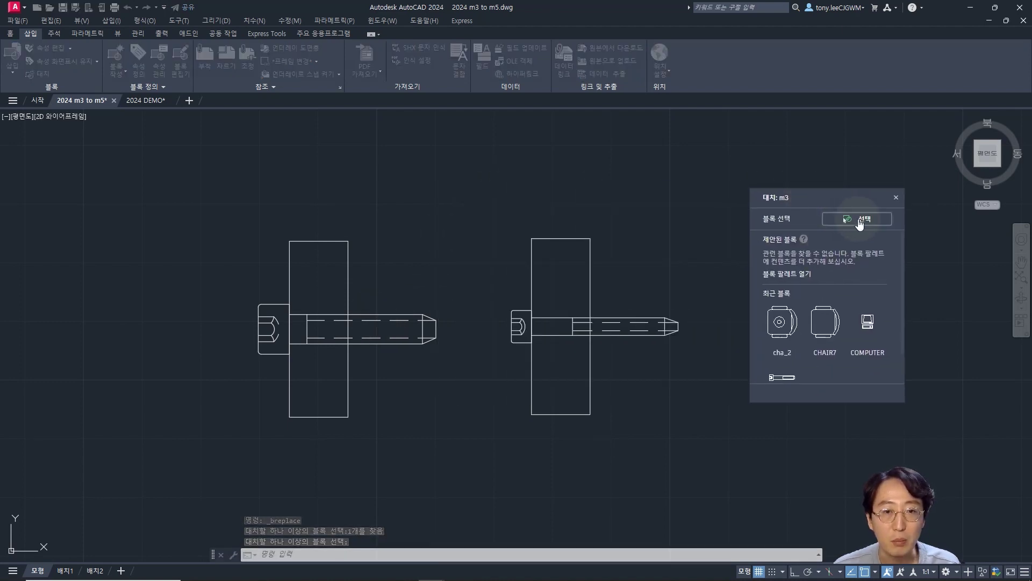
{"action": "left_click", "coordinate": [860, 220]}
{"action": "left_click", "coordinate": [402, 344]}
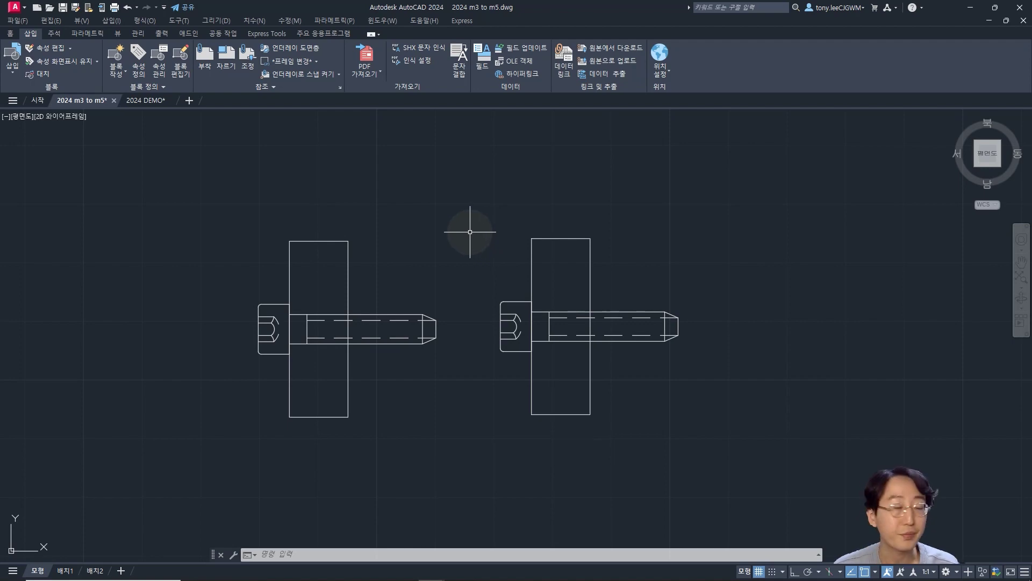
Step: Switch to AutoCAD Web in the browser and open 2024 DEMO.dwg
{"action": "key", "text": "ctrl+Tab"}
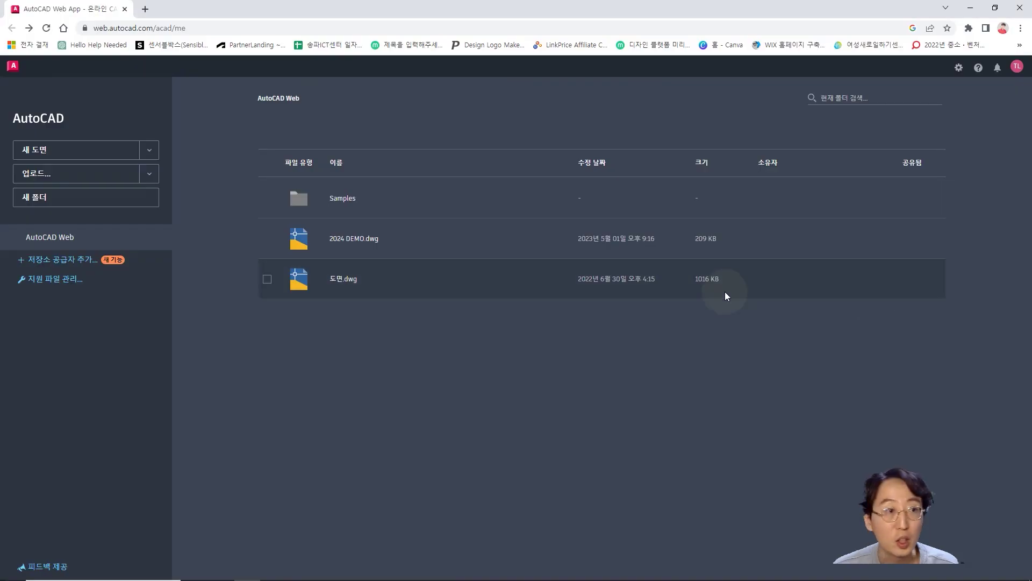
{"action": "left_click", "coordinate": [355, 238]}
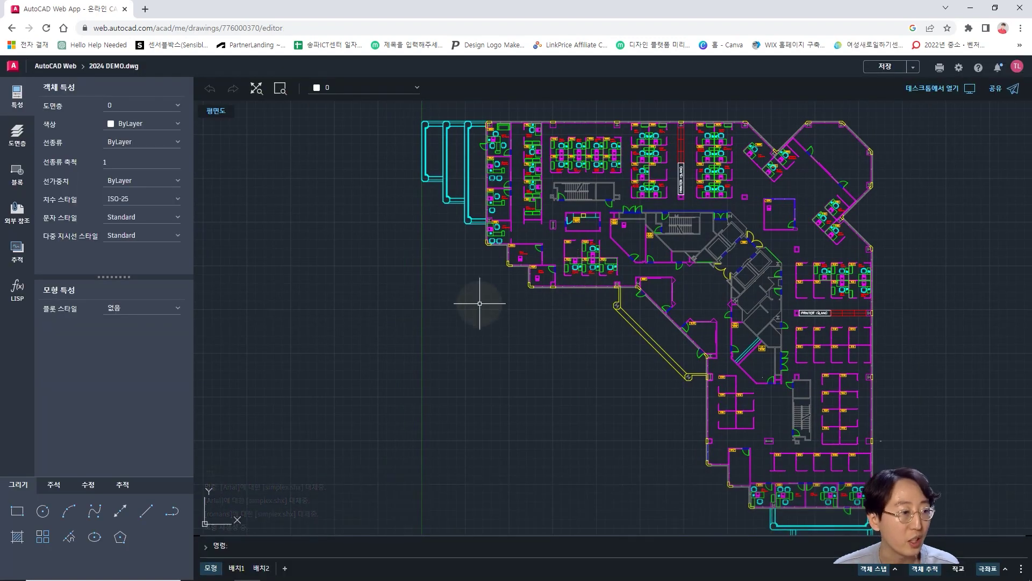
Step: Draw a small rectangle in the empty area southwest of the diagonal yellow wall
{"action": "middle_click_drag", "start_coordinate": [619, 359], "coordinate": [524, 369]}
{"action": "scroll", "coordinate": [556, 333], "scroll_direction": "up", "scroll_amount": 3}
{"action": "scroll", "coordinate": [470, 369], "scroll_direction": "up", "scroll_amount": 2}
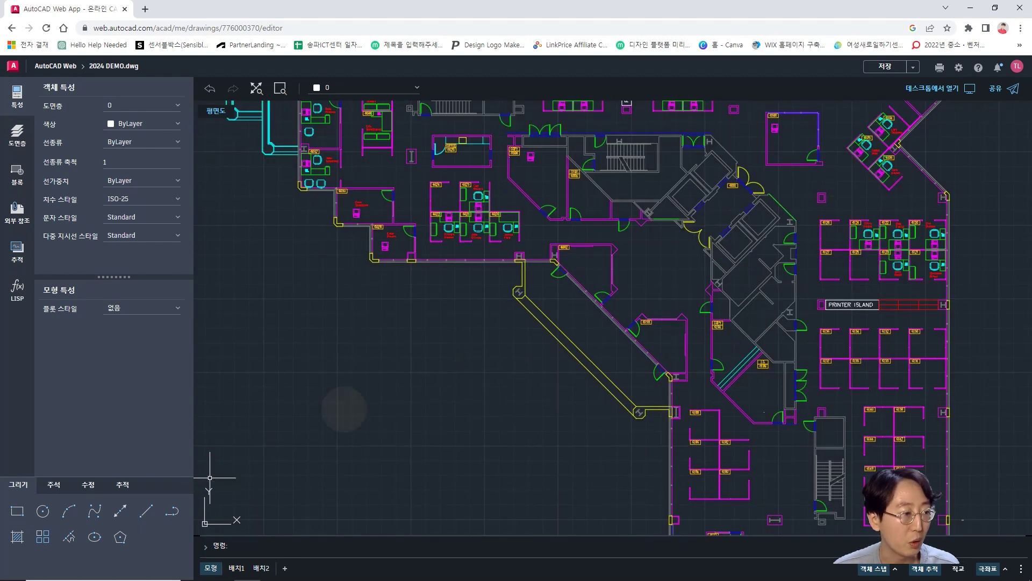
{"action": "type", "text": "rec"}
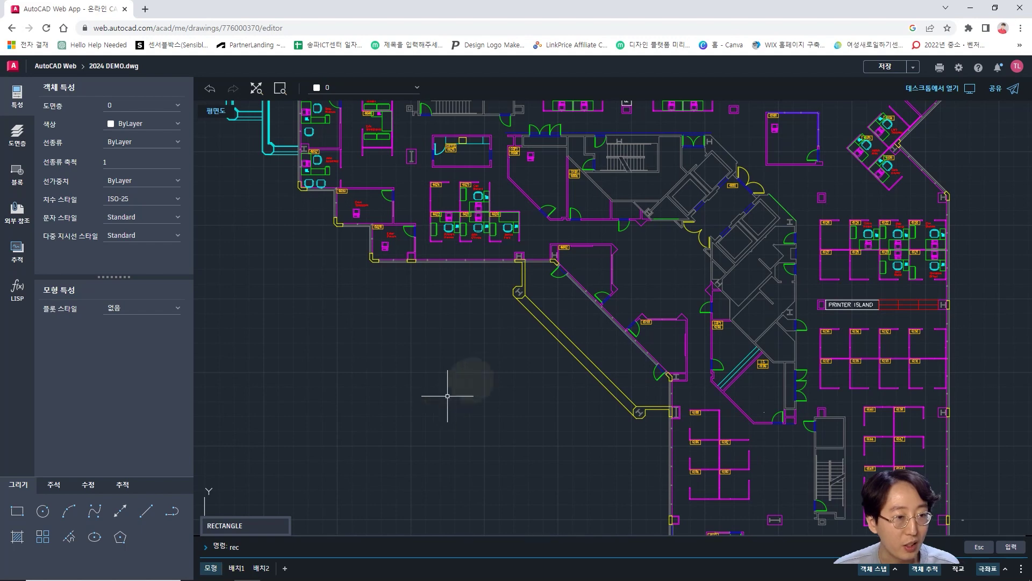
{"action": "key", "text": "Return"}
{"action": "left_click", "coordinate": [476, 363]}
{"action": "left_click", "coordinate": [508, 397]}
Step: Erase the small rectangle southwest of the diagonal yellow wall
{"action": "scroll", "coordinate": [490, 372], "scroll_direction": "up", "scroll_amount": 3}
{"action": "left_click_drag", "start_coordinate": [559, 376], "coordinate": [487, 417]}
{"action": "type", "text": "e"}
{"action": "key", "text": "Return"}
{"action": "scroll", "coordinate": [457, 299], "scroll_direction": "down", "scroll_amount": 2}
{"action": "type", "text": "l"}
{"action": "key", "text": "Return"}
{"action": "left_click", "coordinate": [442, 314]}
{"action": "key", "text": "Escape"}
{"action": "key", "text": "Escape"}
{"action": "key", "text": "Escape"}
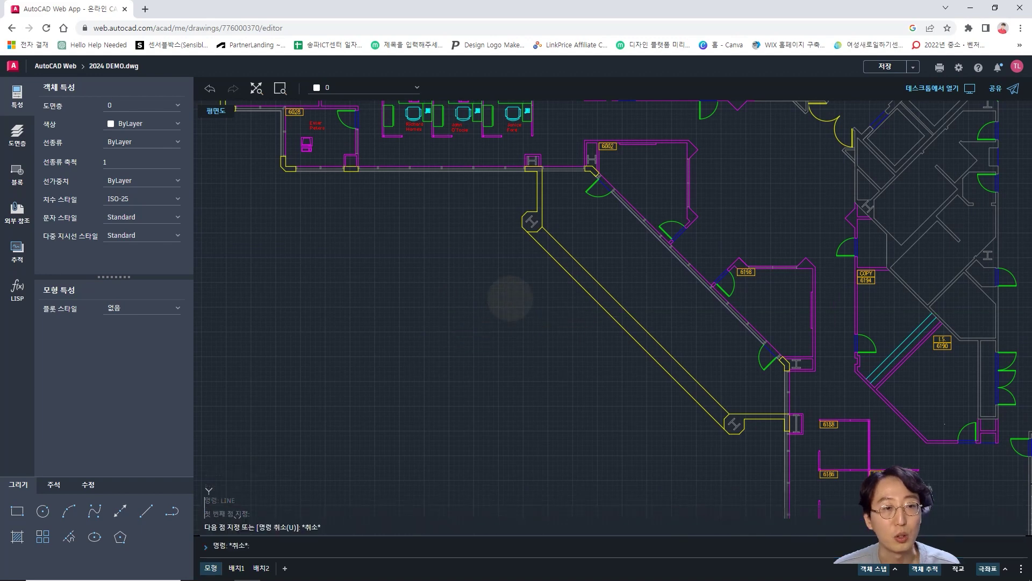
Step: Upload the LISP file py m2.LSP to the web app's LISP and DCL support files
{"action": "scroll", "coordinate": [519, 293], "scroll_direction": "down", "scroll_amount": 3}
{"action": "scroll", "coordinate": [628, 329], "scroll_direction": "down", "scroll_amount": 1}
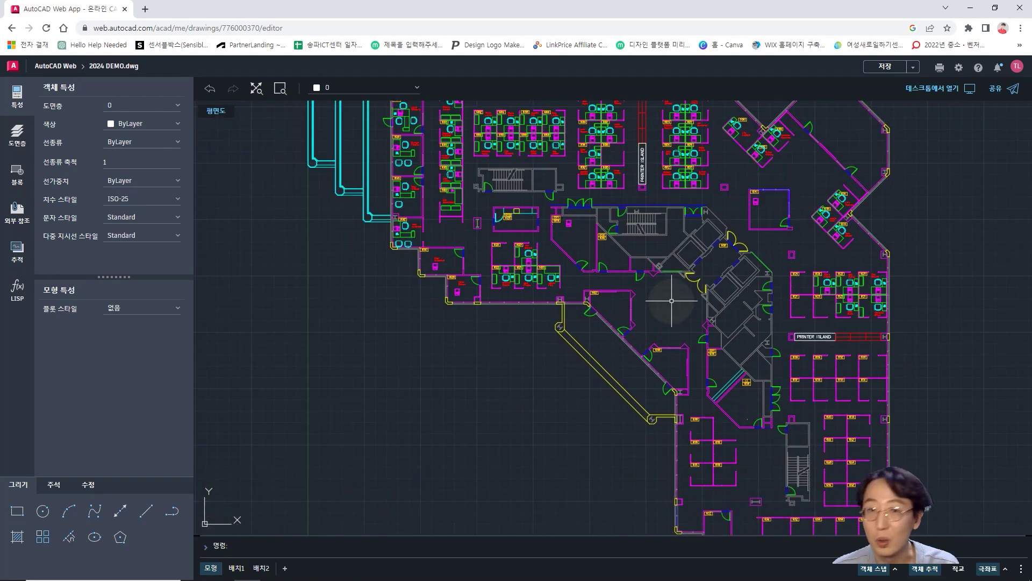
{"action": "middle_click_drag", "start_coordinate": [602, 279], "coordinate": [636, 351]}
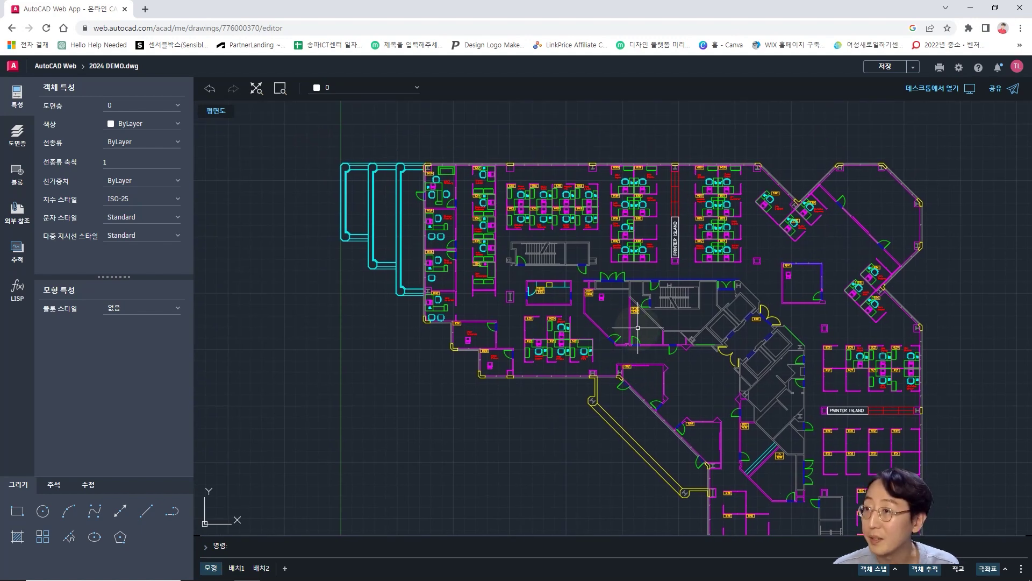
{"action": "left_click", "coordinate": [16, 301]}
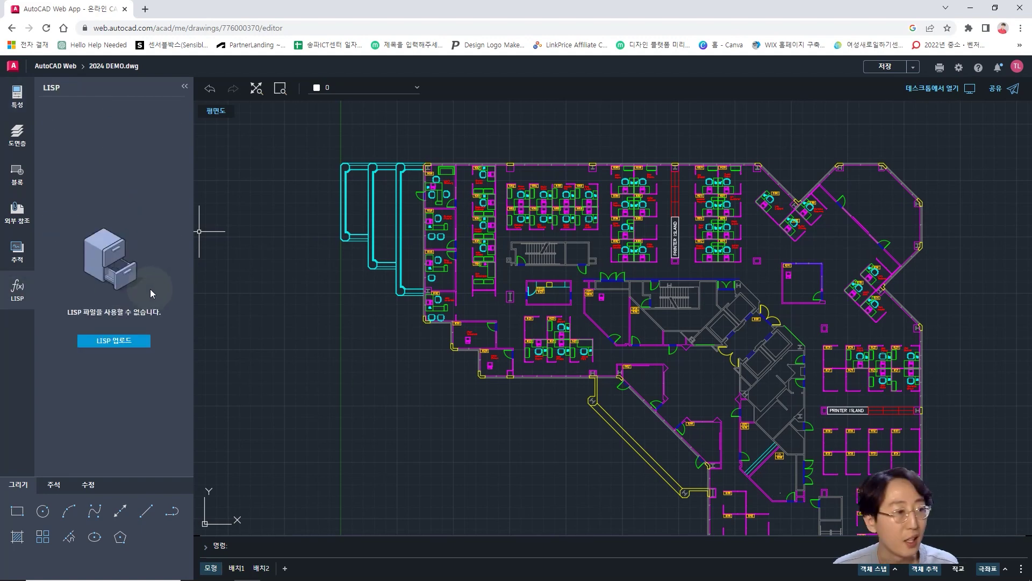
{"action": "scroll", "coordinate": [385, 332], "scroll_direction": "up", "scroll_amount": 5}
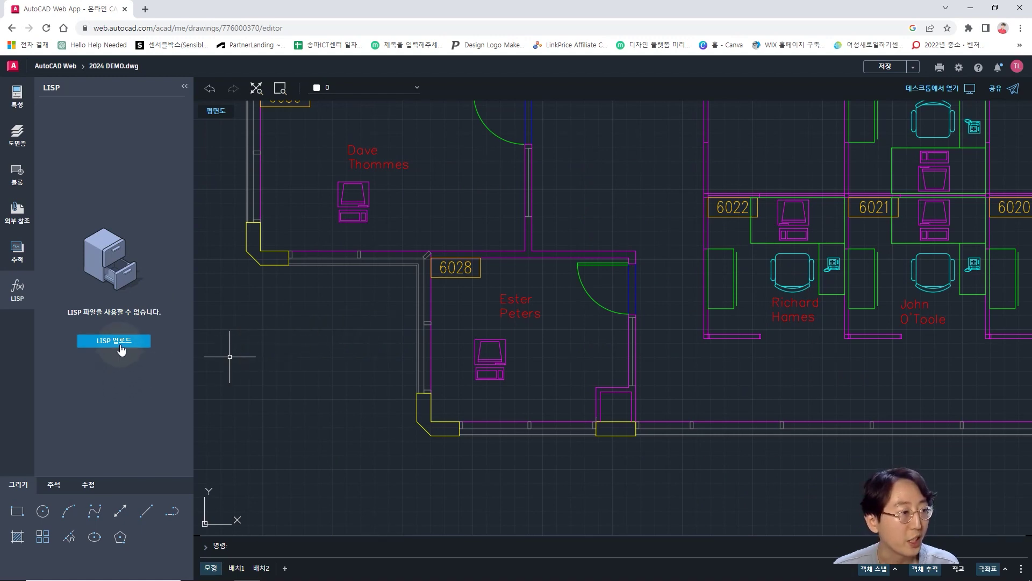
{"action": "left_click", "coordinate": [124, 340]}
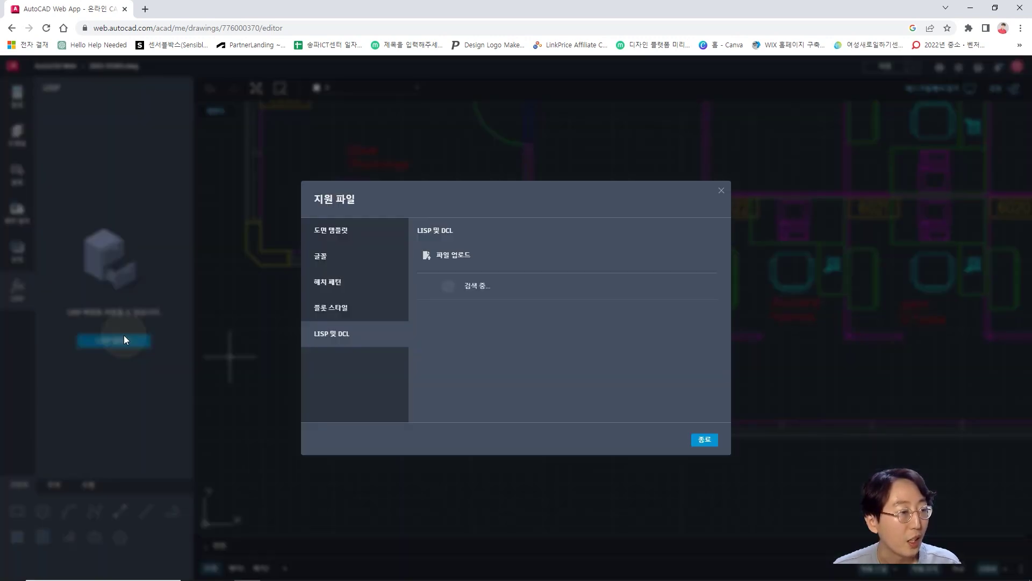
{"action": "left_click", "coordinate": [450, 256]}
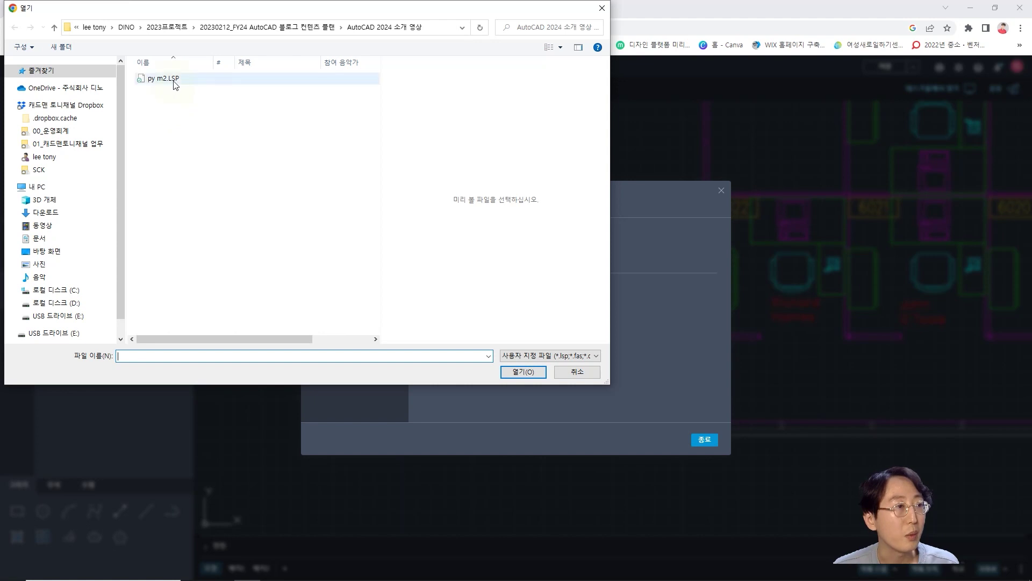
{"action": "double_click", "coordinate": [174, 81]}
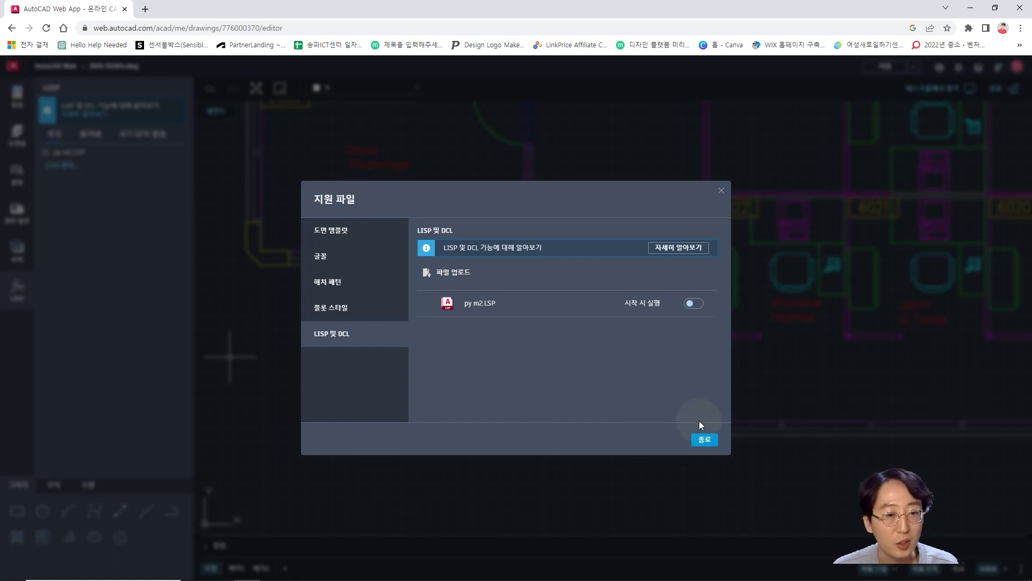
{"action": "left_click", "coordinate": [704, 441]}
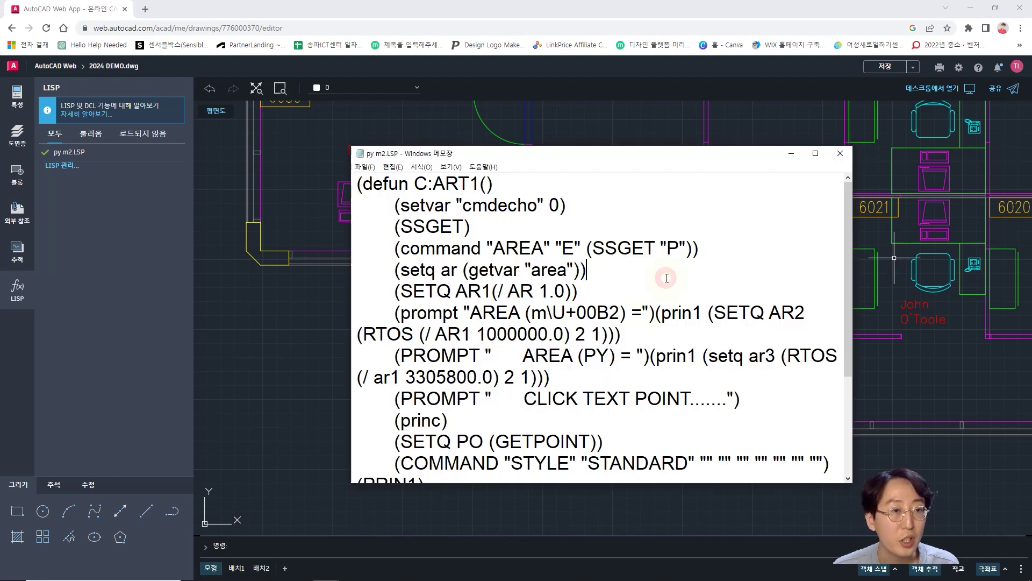
Step: In the py m2.LSP code in Notepad, rename the command ART1 to qwe and minimize the editor
{"action": "left_click_drag", "start_coordinate": [434, 184], "coordinate": [480, 184]}
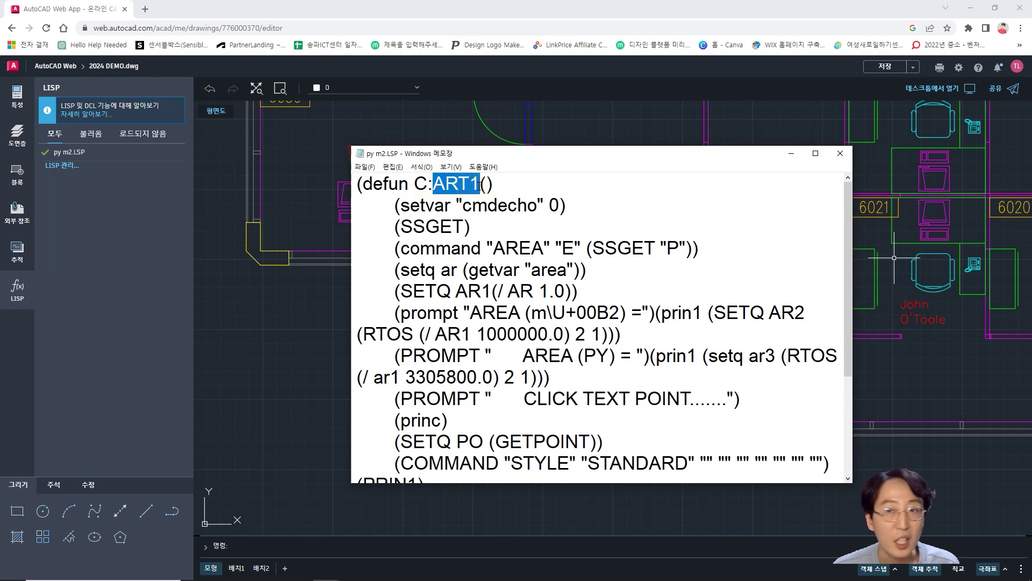
{"action": "left_click", "coordinate": [504, 189]}
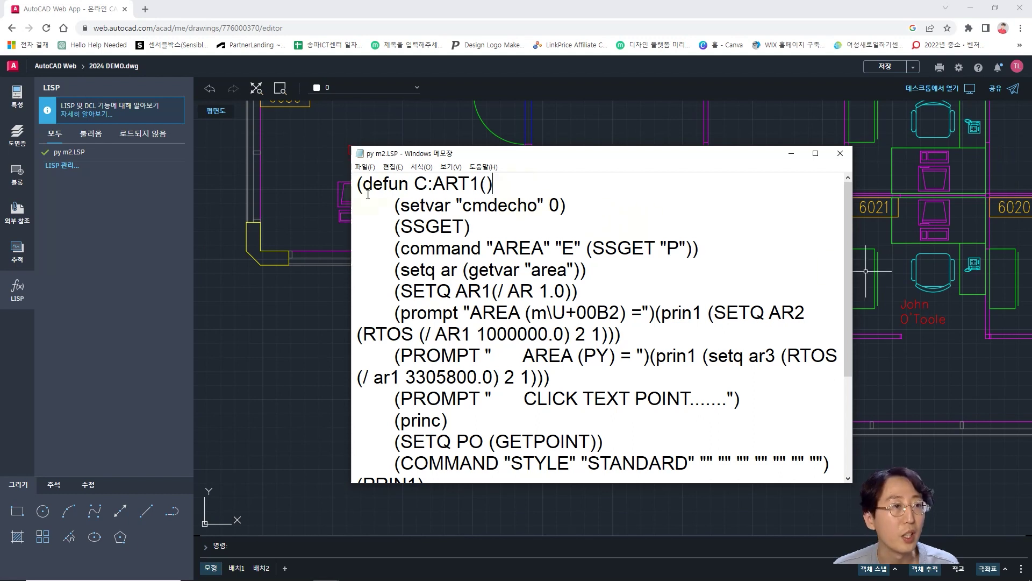
{"action": "left_click_drag", "start_coordinate": [364, 188], "coordinate": [439, 189]}
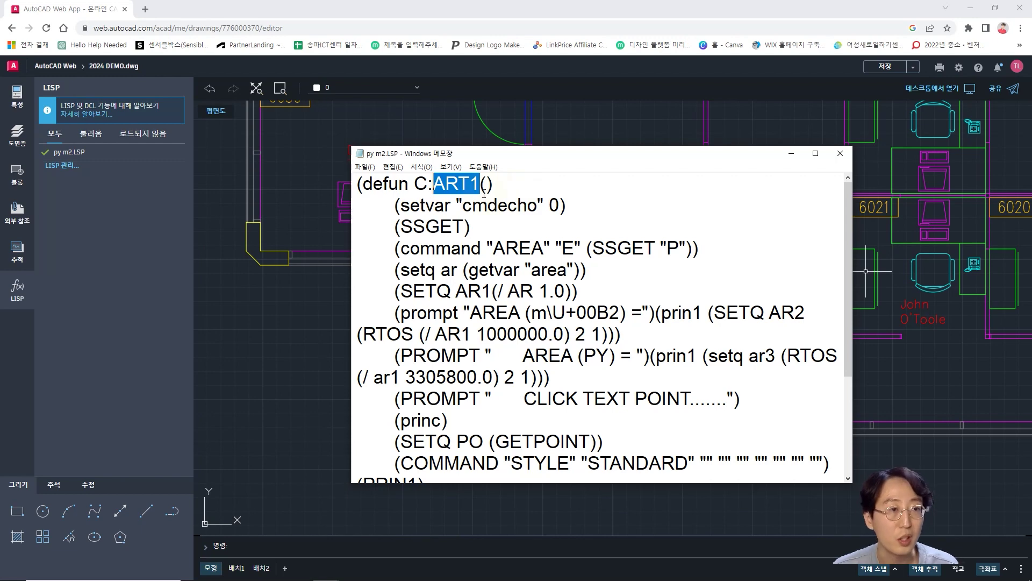
{"action": "type", "text": "qwe"}
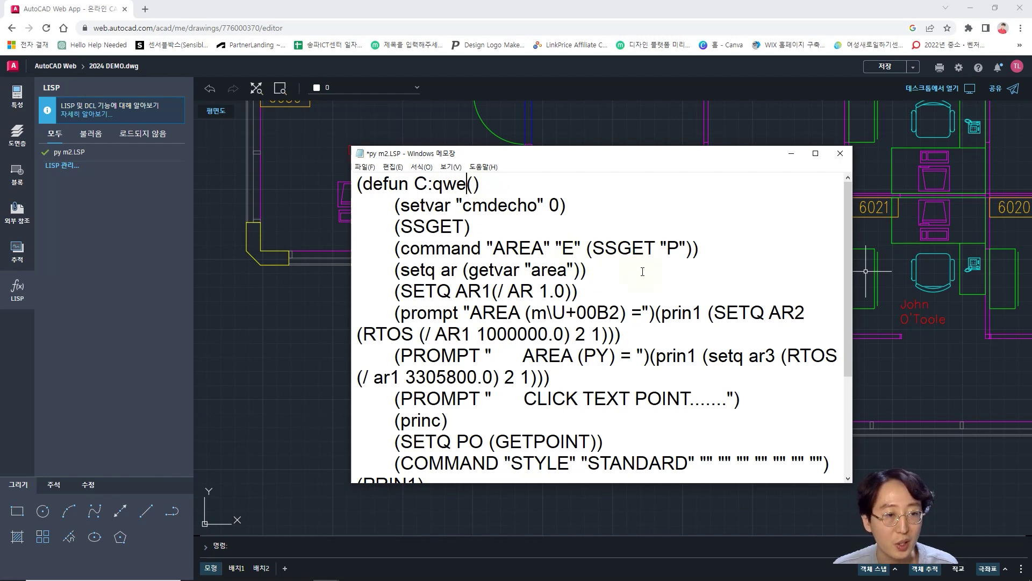
{"action": "scroll", "coordinate": [643, 272], "scroll_direction": "down", "scroll_amount": 1}
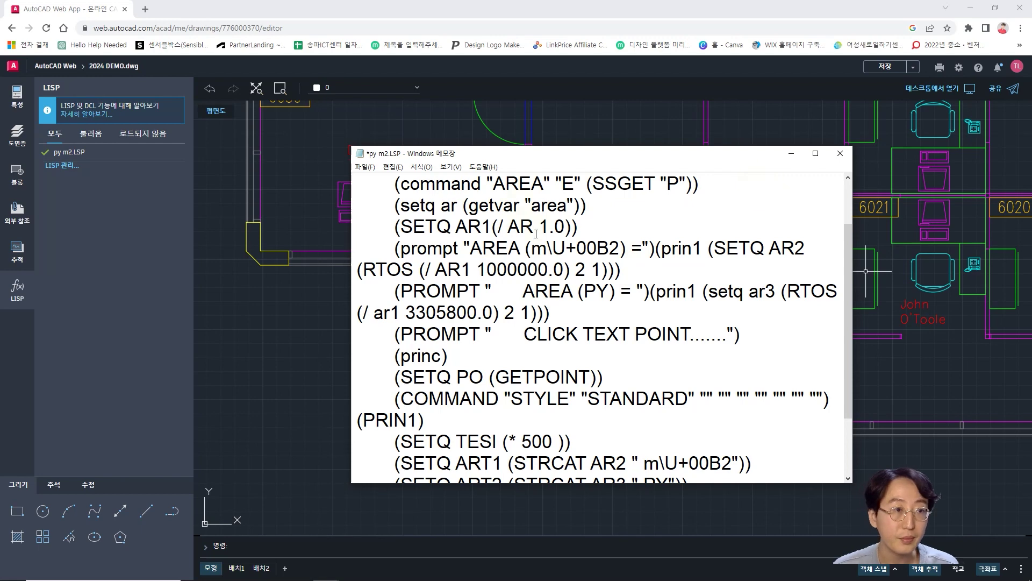
{"action": "scroll", "coordinate": [765, 185], "scroll_direction": "up", "scroll_amount": 1}
{"action": "left_click", "coordinate": [792, 153]}
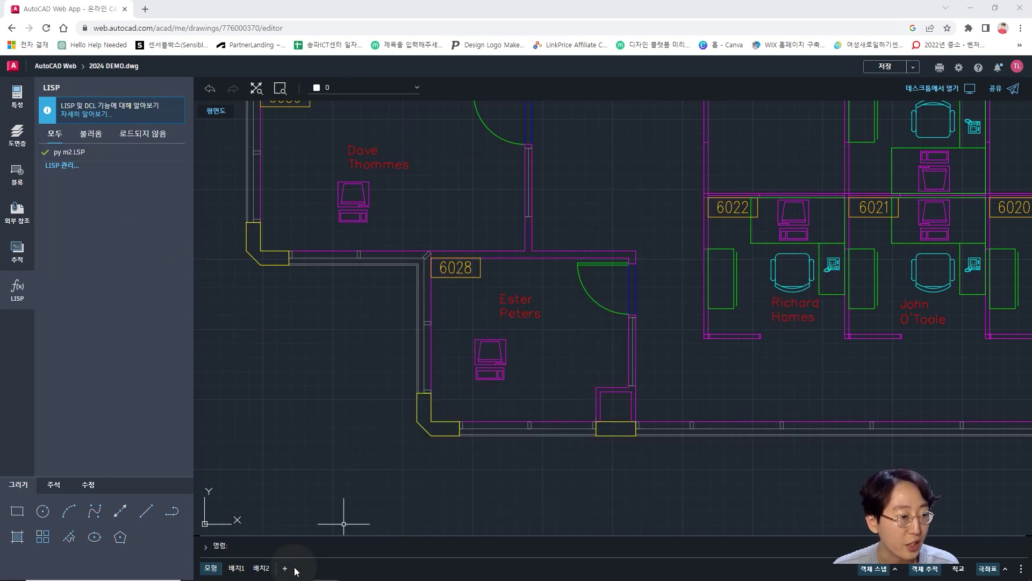
Step: Draw a rectangle along the inner walls of room 6030, from its upper-left corner to its lower-right corner
{"action": "scroll", "coordinate": [583, 335], "scroll_direction": "down", "scroll_amount": 2}
{"action": "middle_click_drag", "start_coordinate": [583, 335], "coordinate": [597, 373]}
{"action": "middle_click_drag", "start_coordinate": [410, 255], "coordinate": [470, 319]}
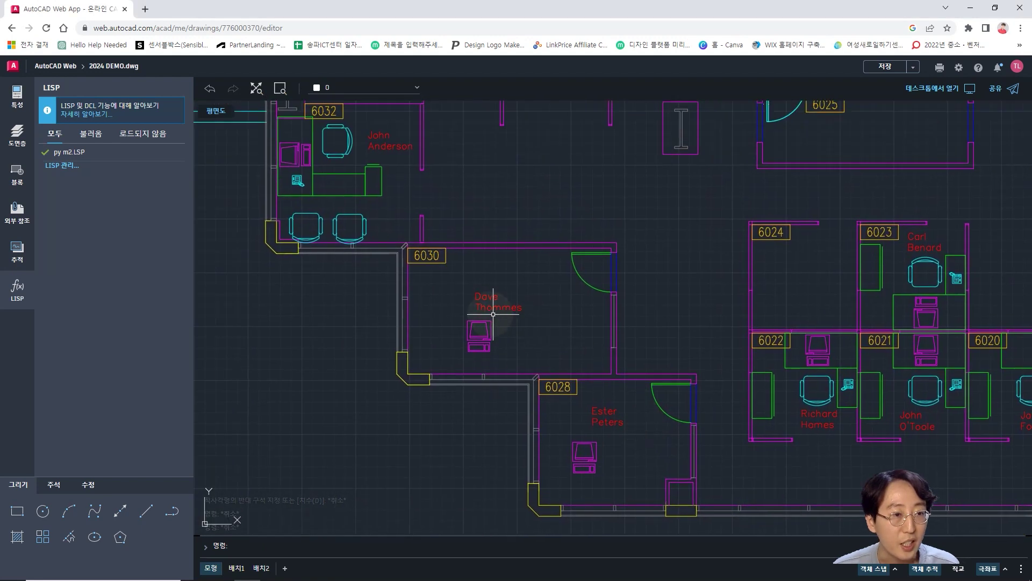
{"action": "scroll", "coordinate": [470, 320], "scroll_direction": "up", "scroll_amount": 2}
{"action": "type", "text": "rec"}
{"action": "key", "text": "Return"}
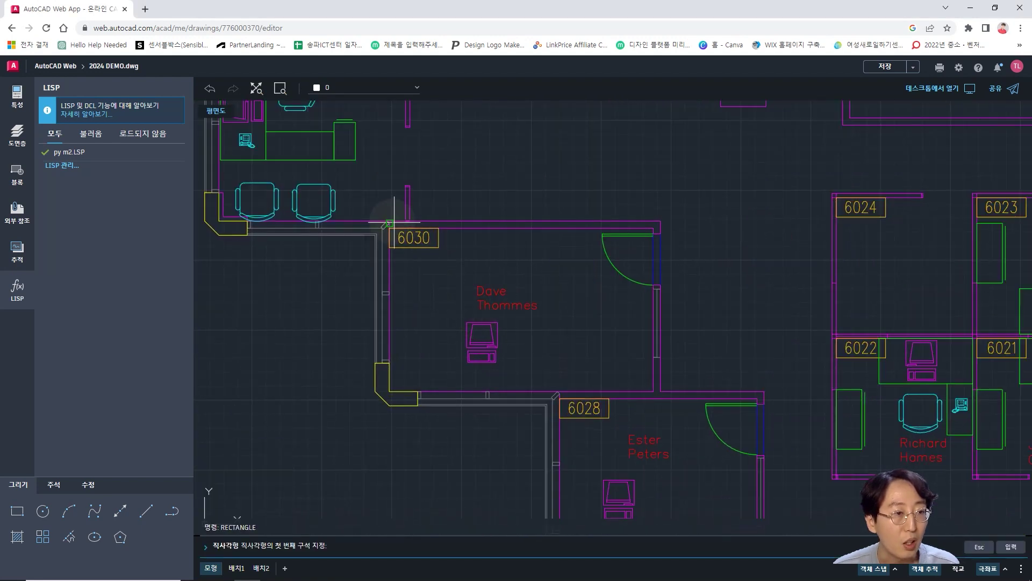
{"action": "left_click", "coordinate": [389, 228]}
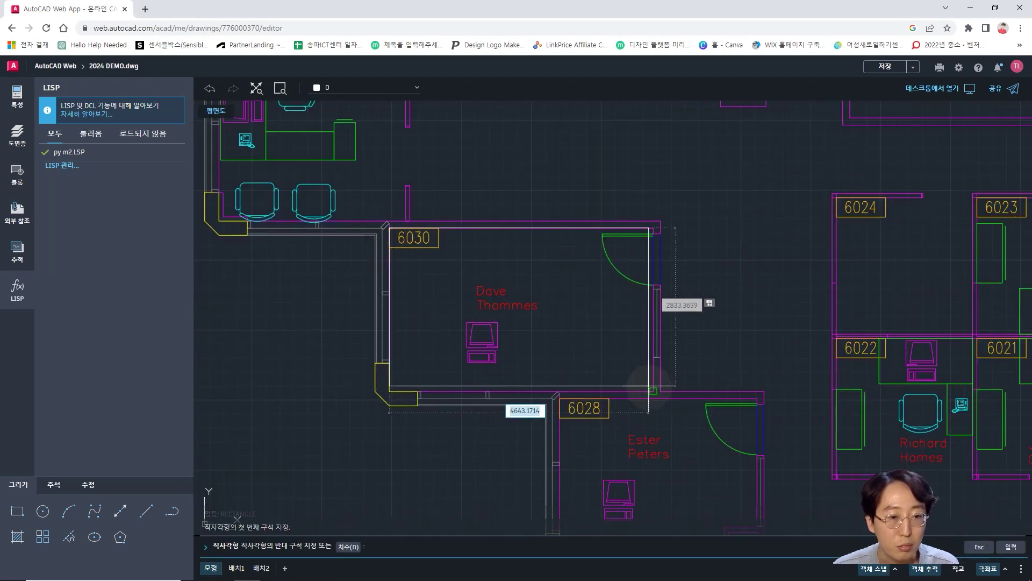
{"action": "left_click", "coordinate": [654, 391]}
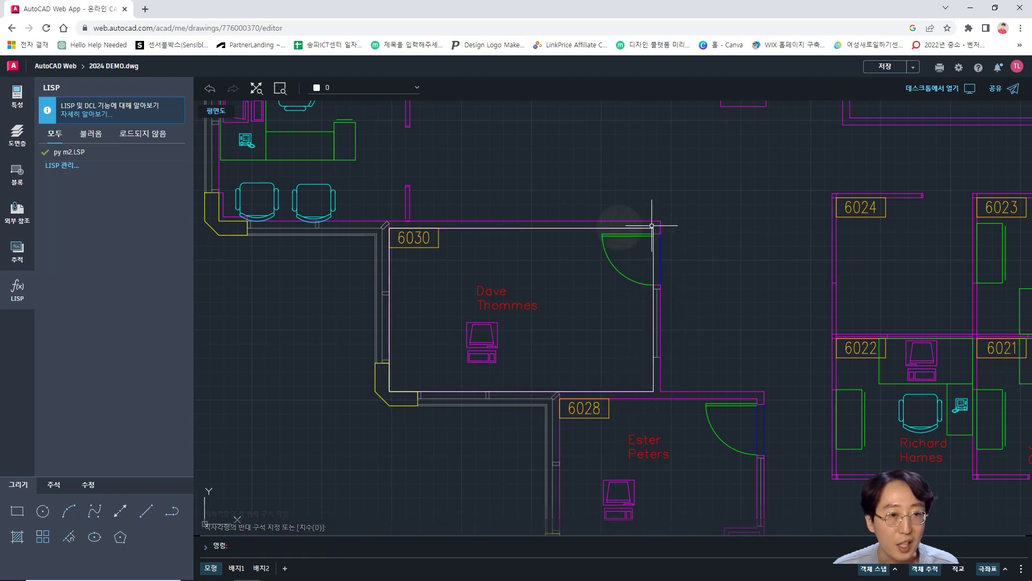
Step: Run the ART1 LISP command on the rectangle inside room 6030 and place its area text near the room's upper-right corner
{"action": "type", "text": "art1"}
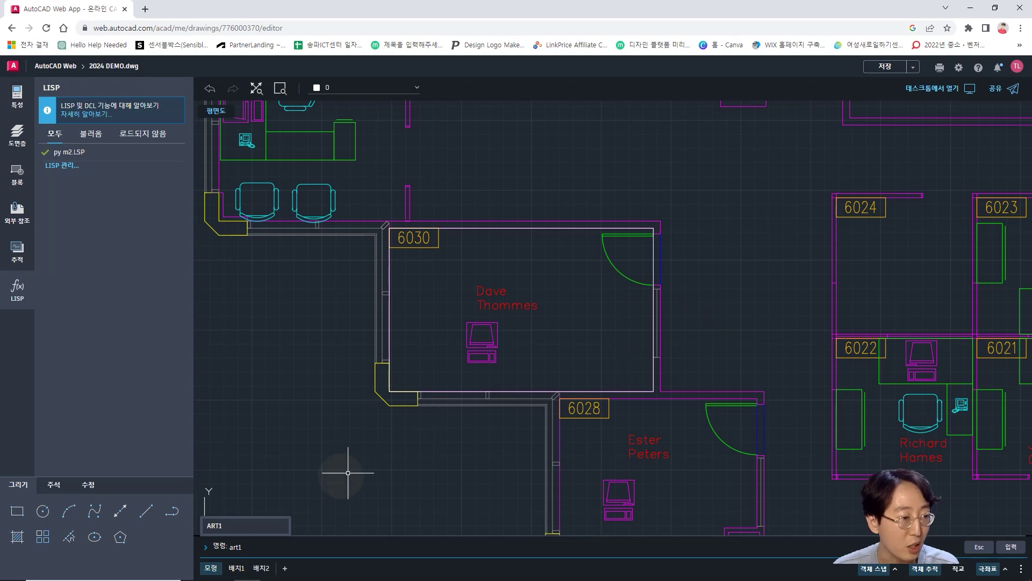
{"action": "key", "text": "Return"}
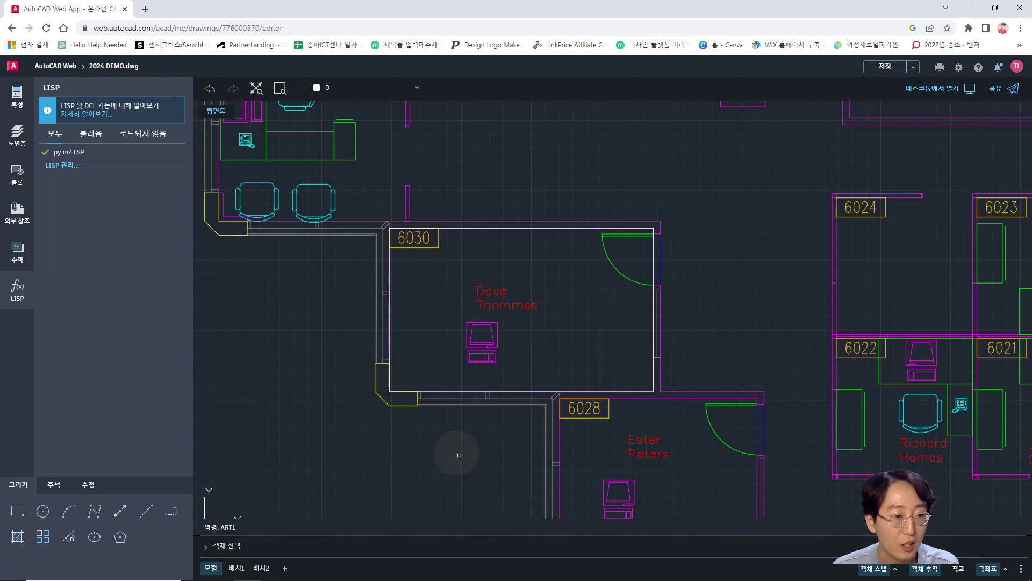
{"action": "left_click", "coordinate": [653, 258]}
{"action": "key", "text": "Return"}
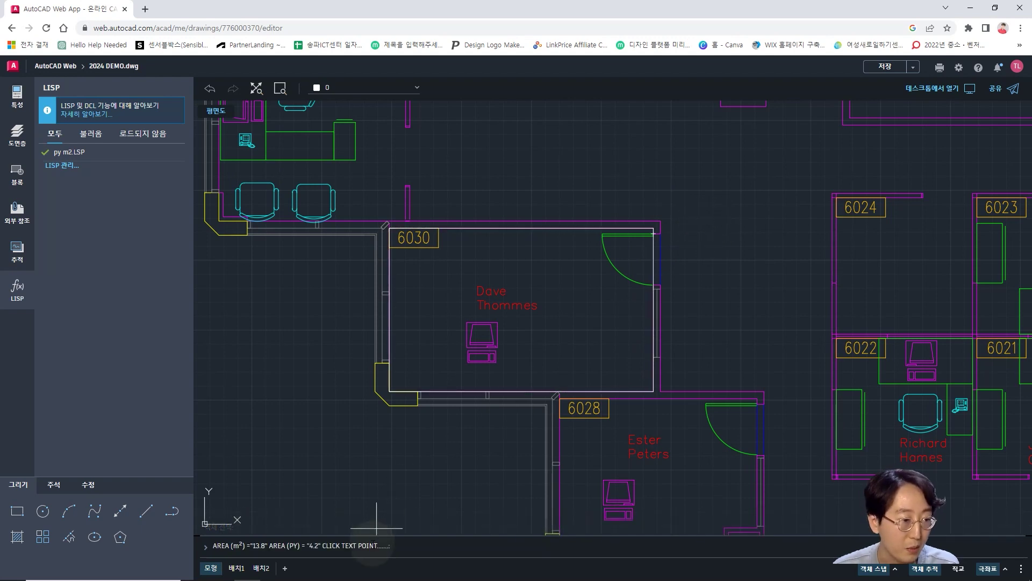
{"action": "left_click", "coordinate": [691, 229]}
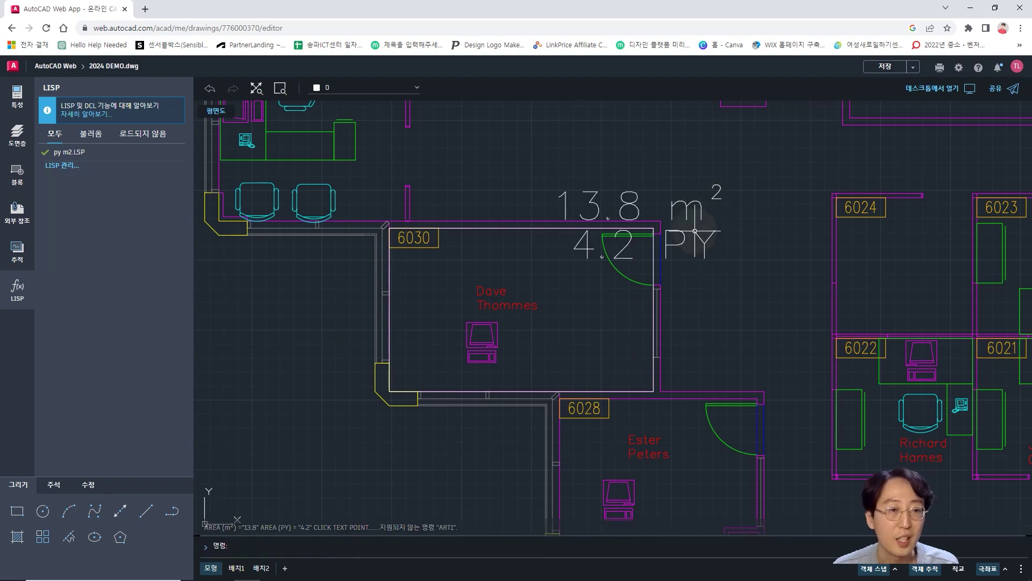
Step: Move the m² and PY area text of room 6030 up and to the left in the drawing
{"action": "middle_click_drag", "start_coordinate": [731, 218], "coordinate": [740, 245]}
{"action": "type", "text": "m"}
{"action": "key", "text": "Return"}
{"action": "left_click", "coordinate": [773, 204]}
{"action": "left_click", "coordinate": [711, 283]}
{"action": "key", "text": "Return"}
{"action": "left_click", "coordinate": [795, 272]}
{"action": "left_click", "coordinate": [749, 212]}
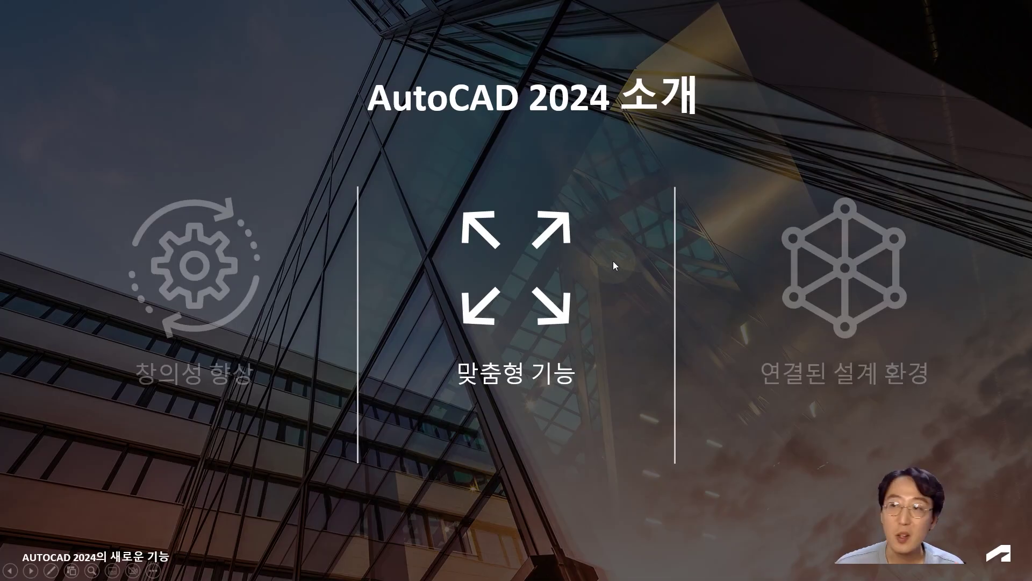
{"action": "left_click", "coordinate": [613, 260]}
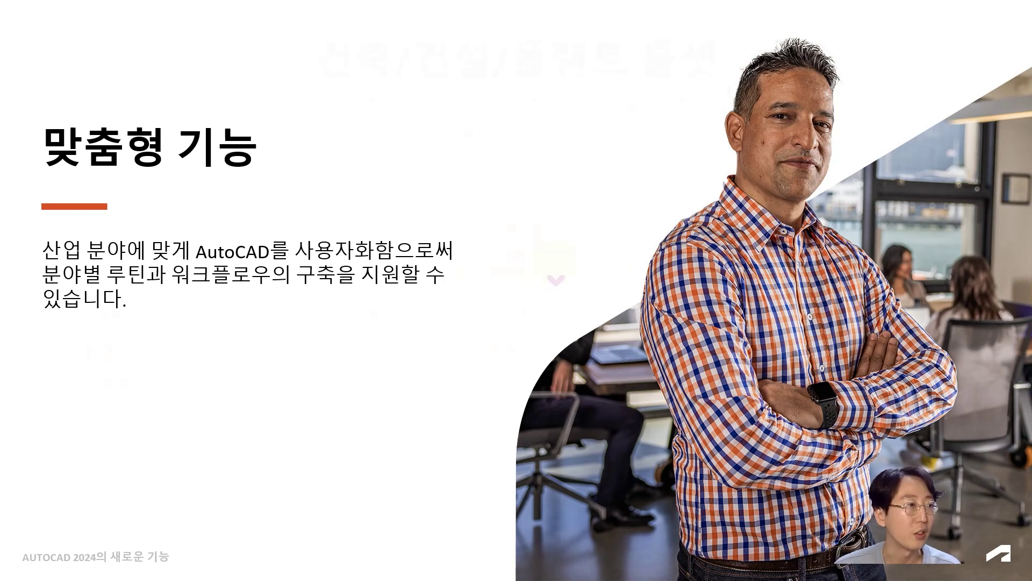
{"action": "left_click", "coordinate": [555, 274]}
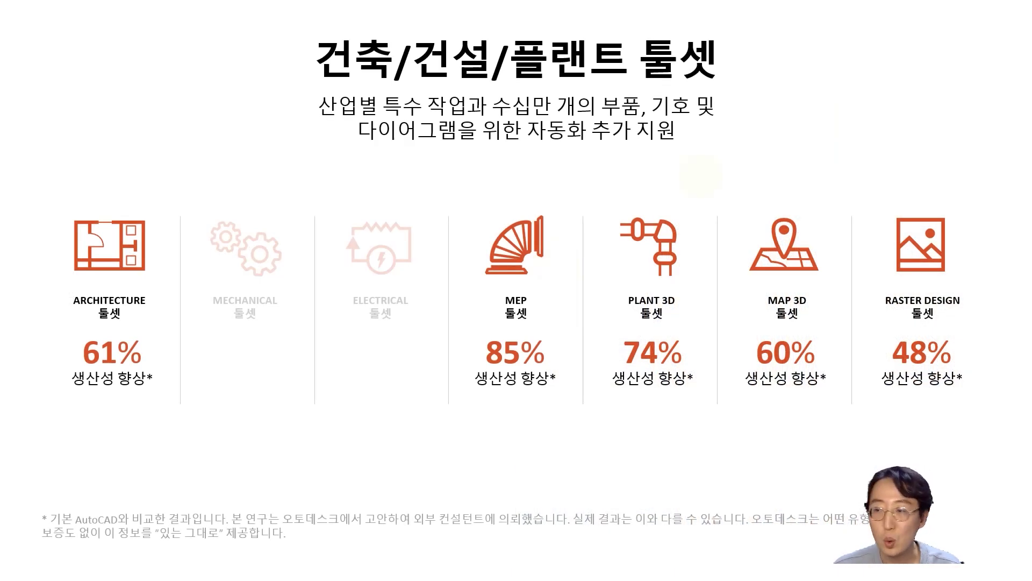